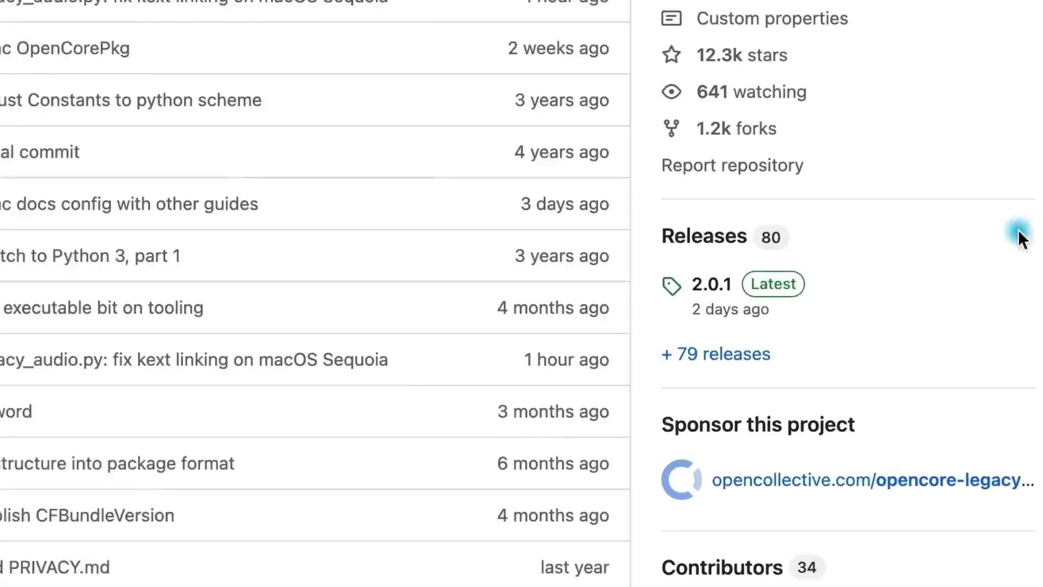
Step: Bring the repository's Releases sidebar, showing 2.0.1 as Latest, into view
left_click(686, 304)
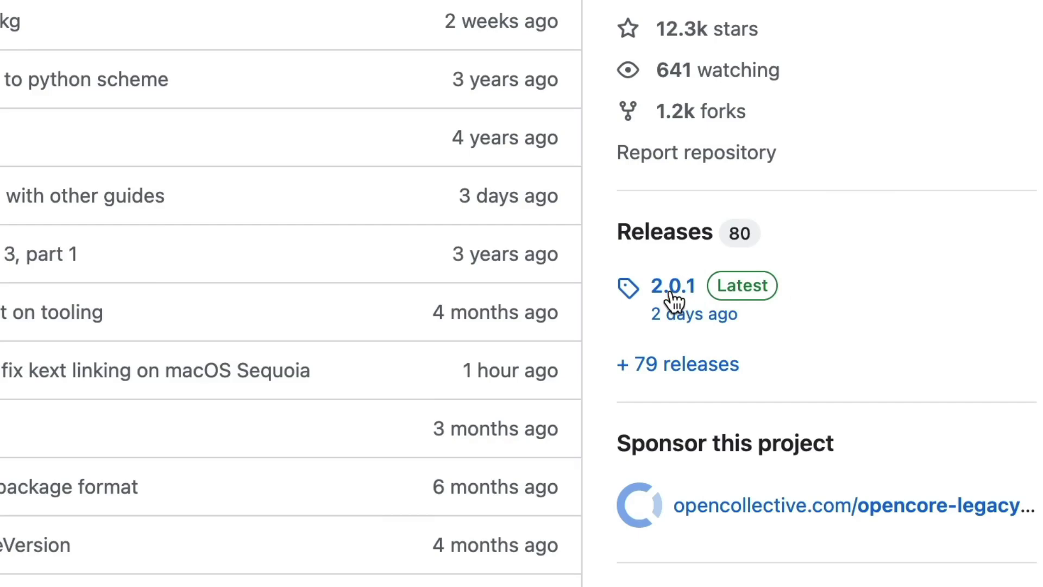
Step: Open the 2.0.1 release page and scroll down to its Assets list
left_click(674, 297)
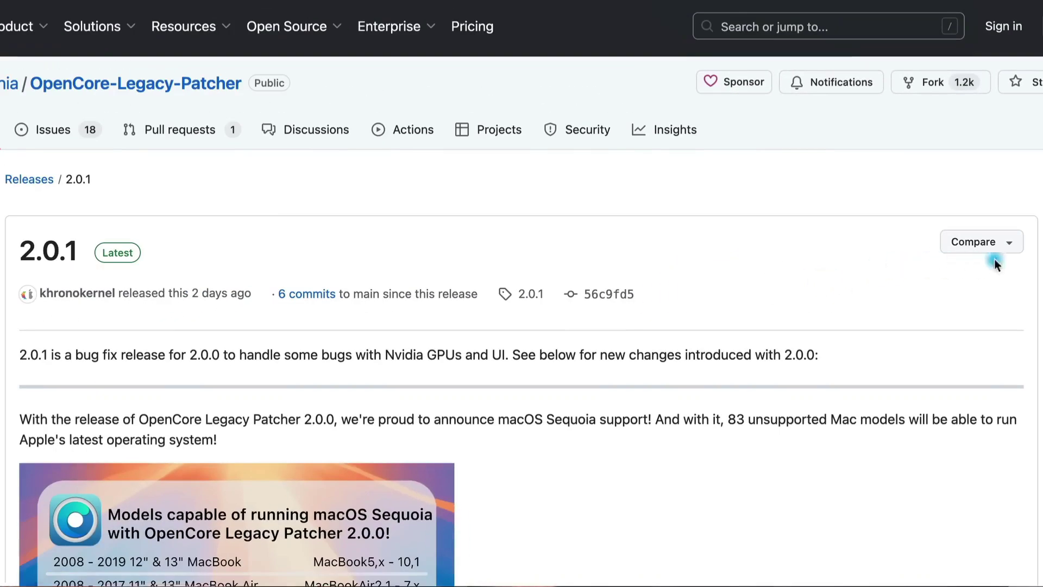
scroll(521, 294, "down", 4)
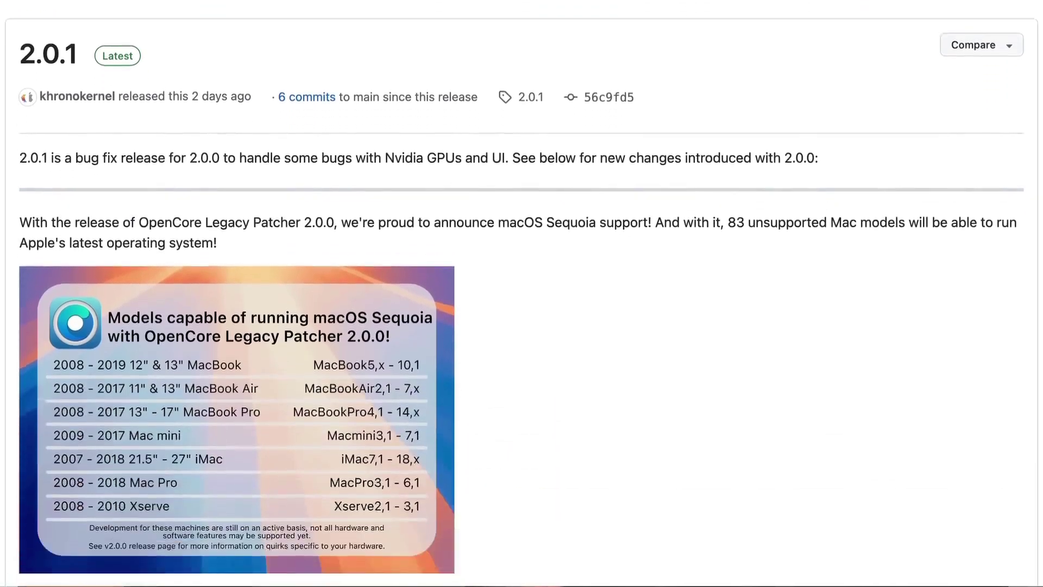
scroll(521, 294, "down", 1)
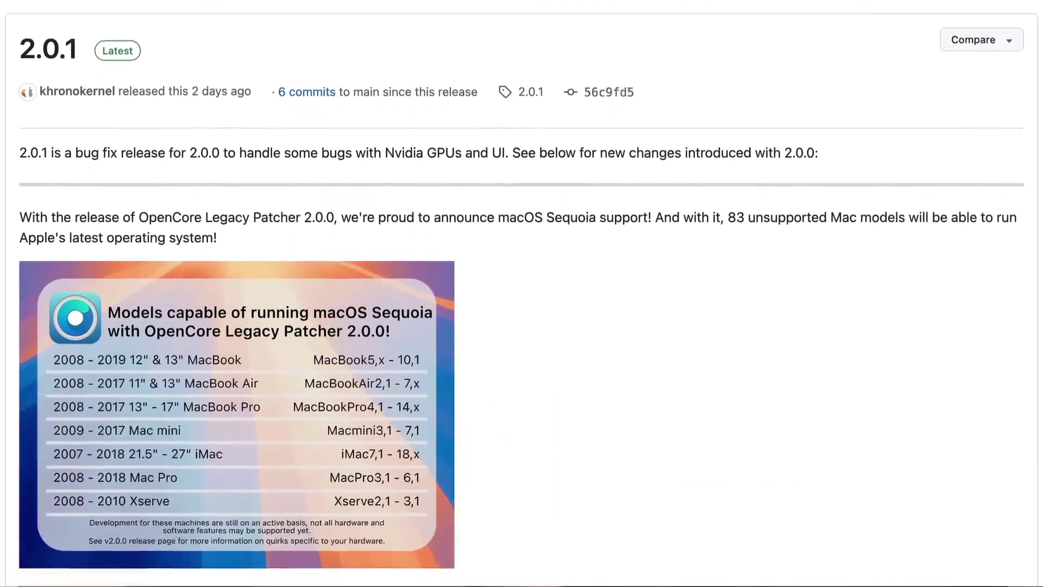
scroll(522, 294, "up", 1)
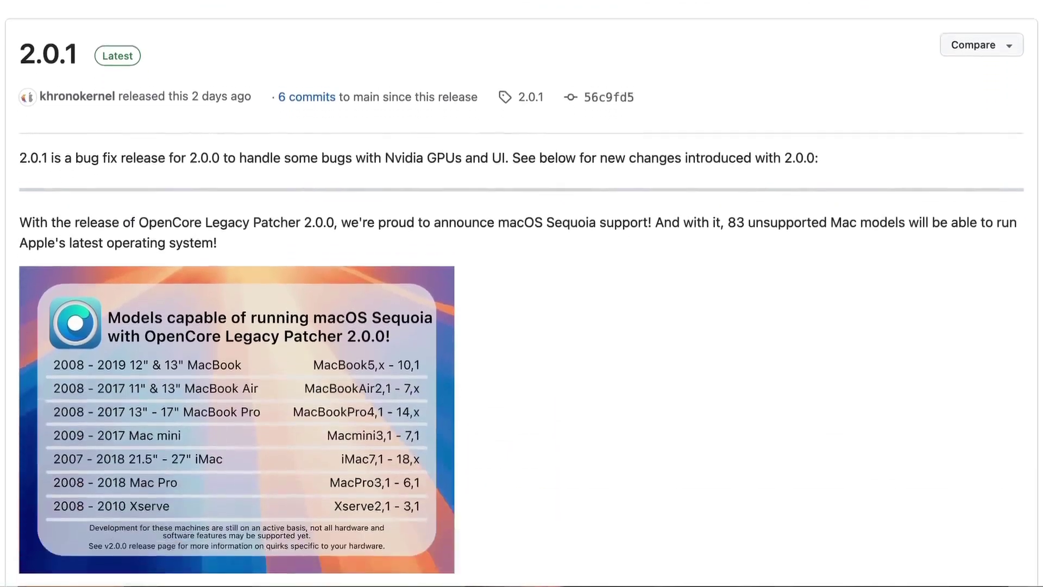
scroll(521, 293, "down", 1)
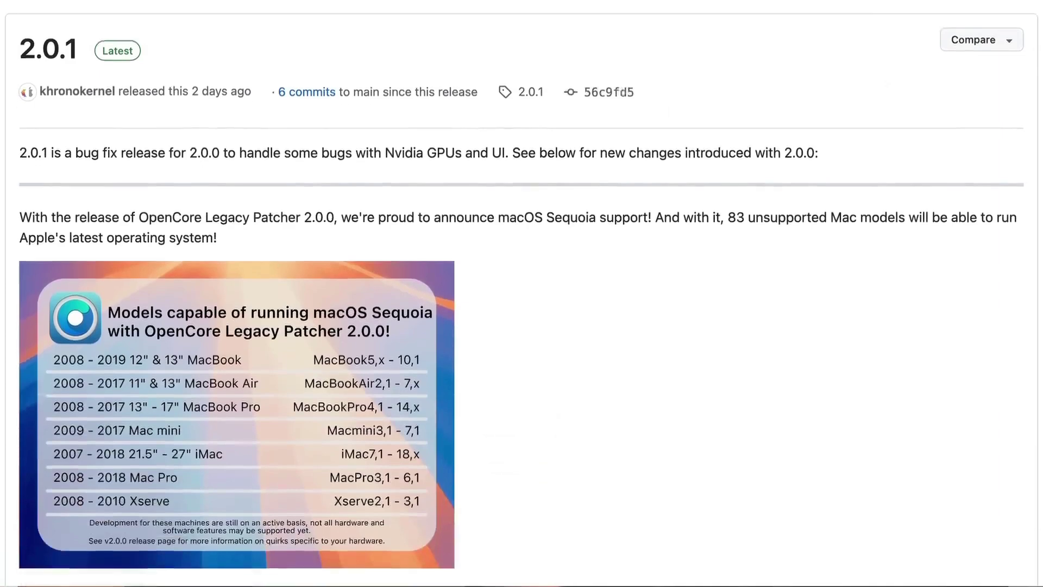
scroll(521, 293, "up", 1)
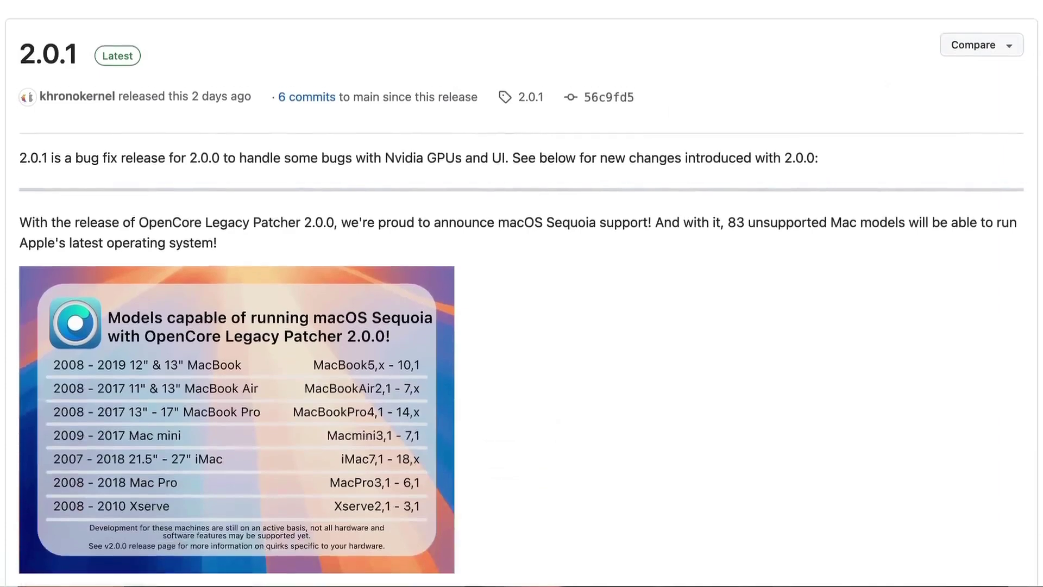
scroll(522, 293, "down", 1)
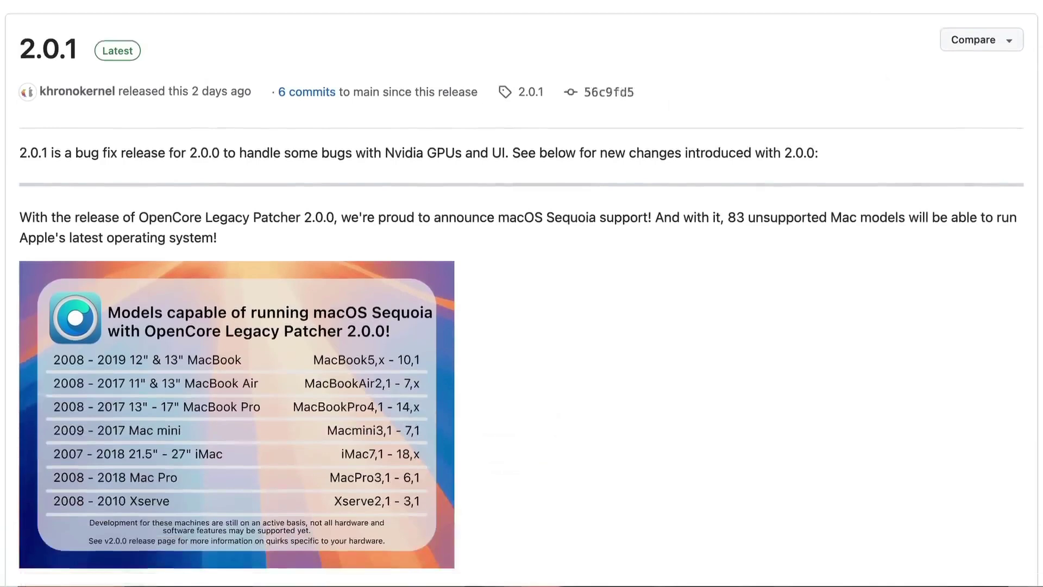
scroll(522, 293, "up", 1)
scroll(521, 293, "down", 1)
scroll(522, 293, "up", 1)
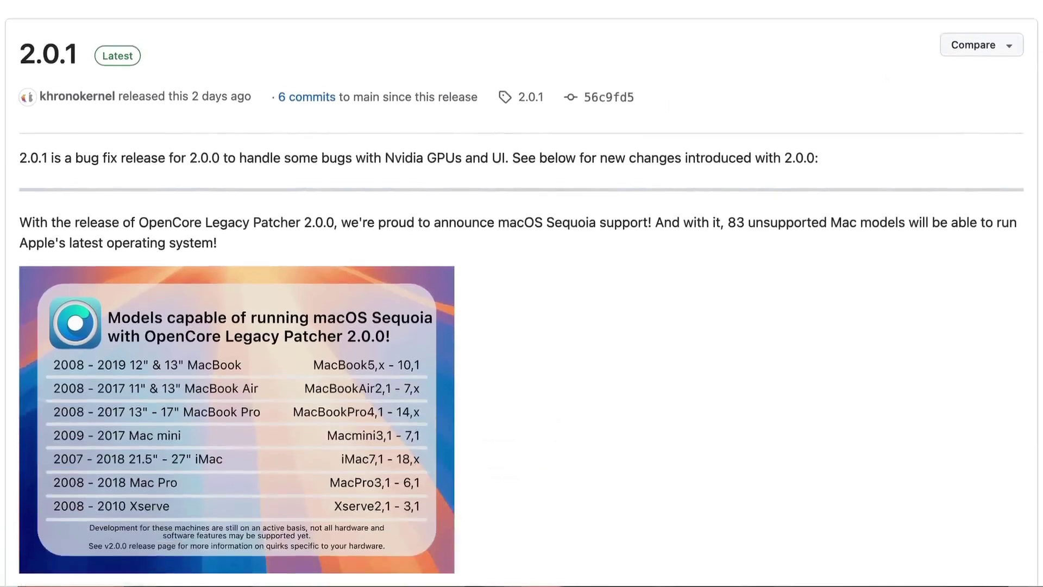
scroll(522, 293, "down", 1)
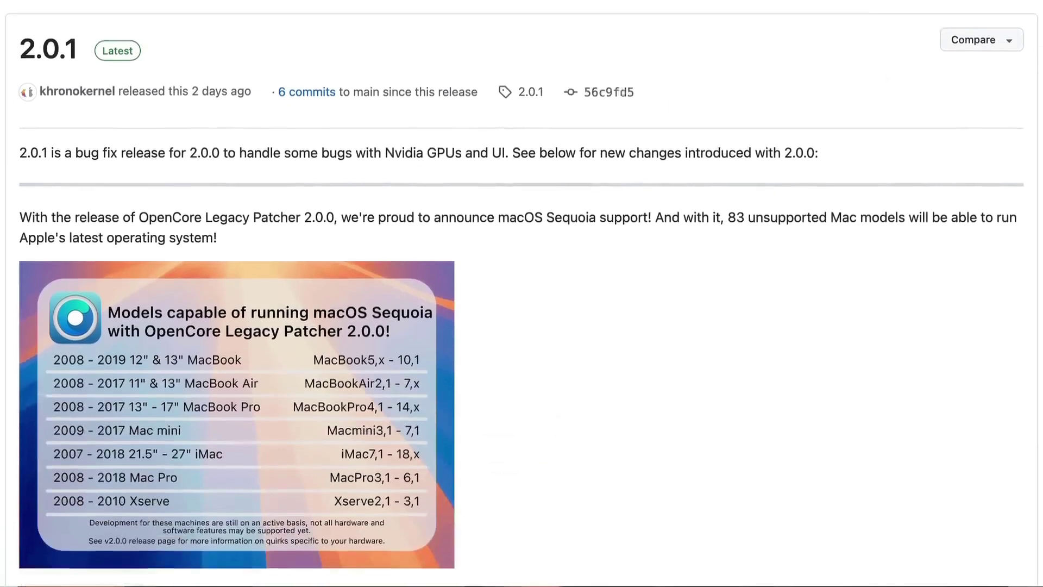
scroll(522, 293, "down", 15)
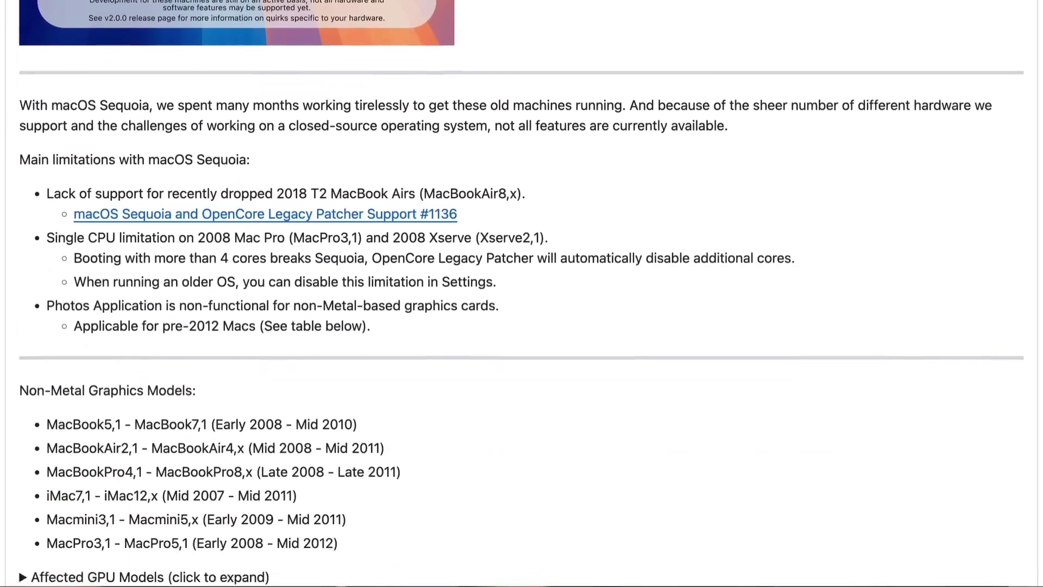
scroll(521, 293, "down", 20)
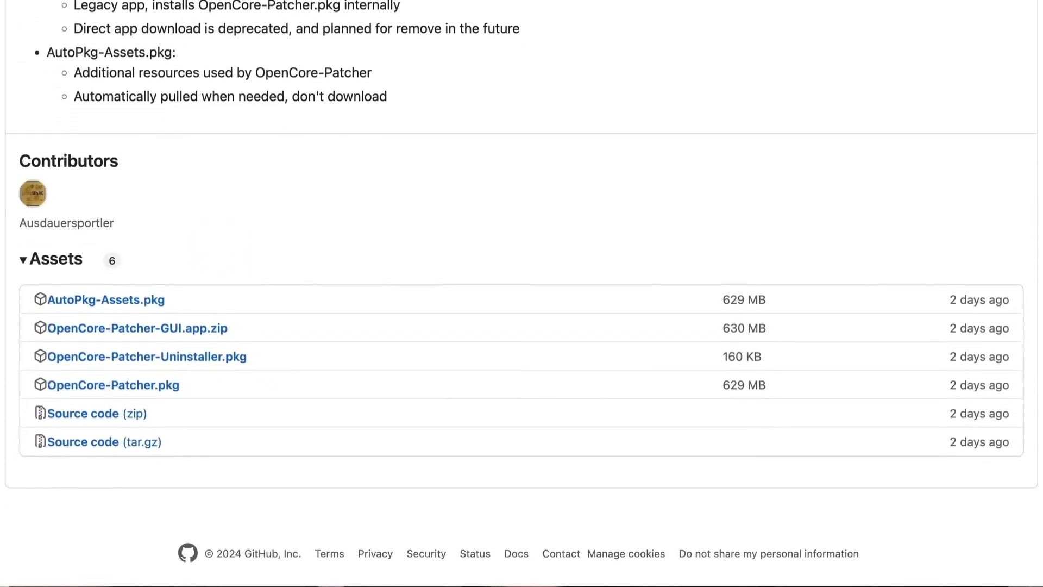
Step: Download the OpenCore-Patcher-GUI.app.zip asset, saving it to the Desktop
left_click(150, 330)
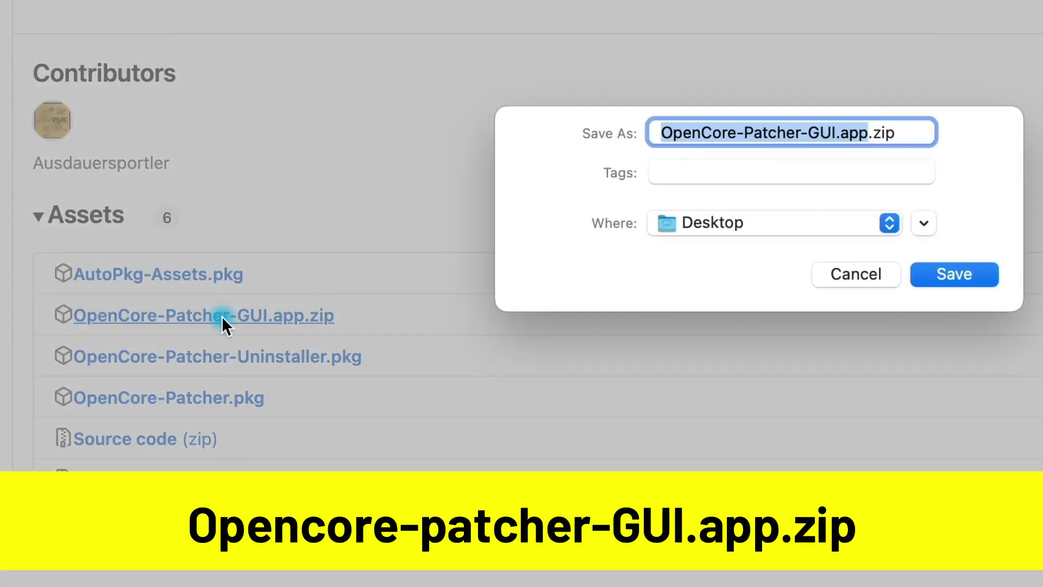
left_click(640, 276)
left_click(947, 275)
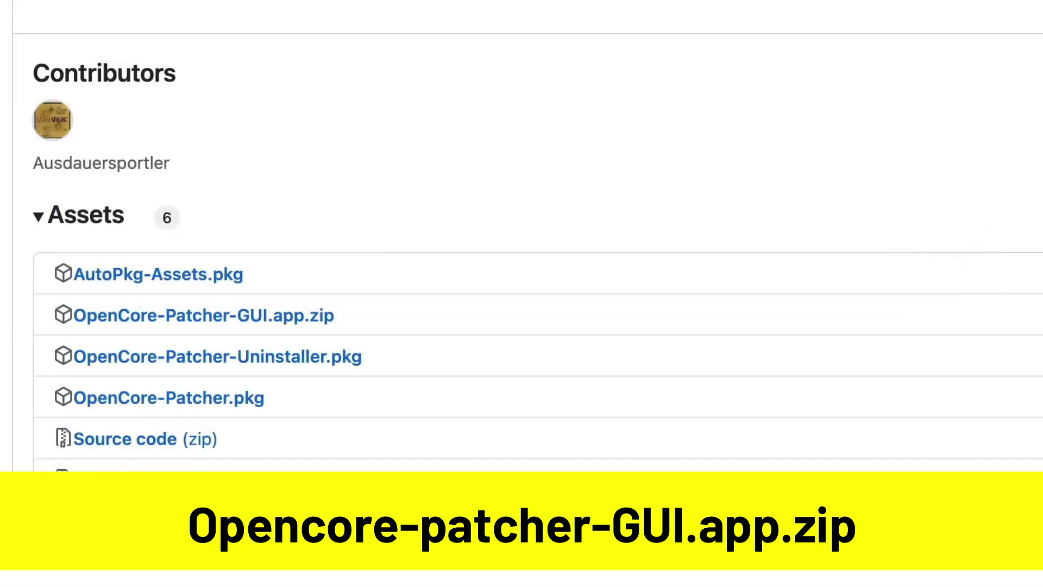
left_click(225, 316)
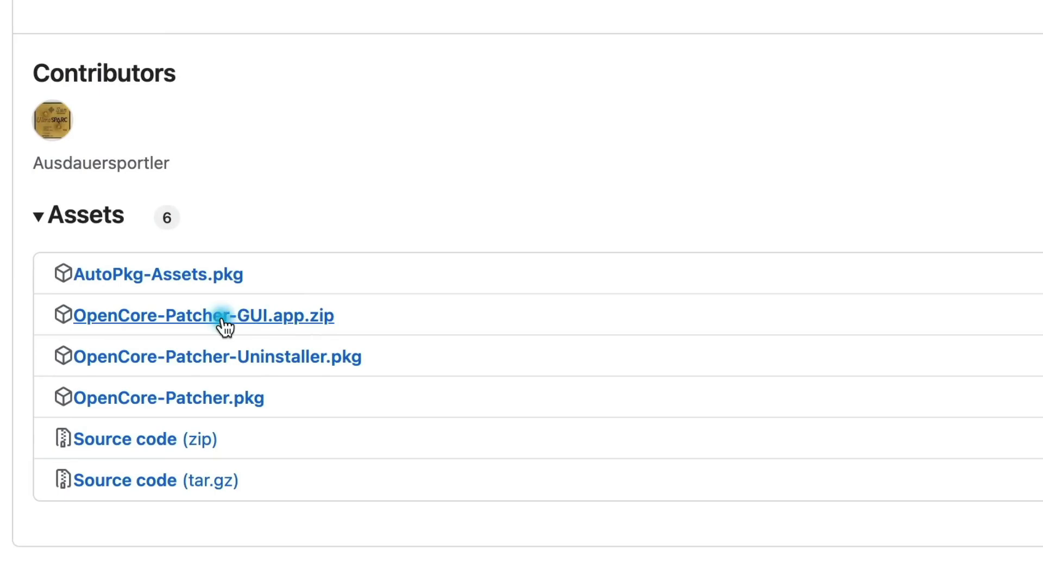
left_click(223, 318)
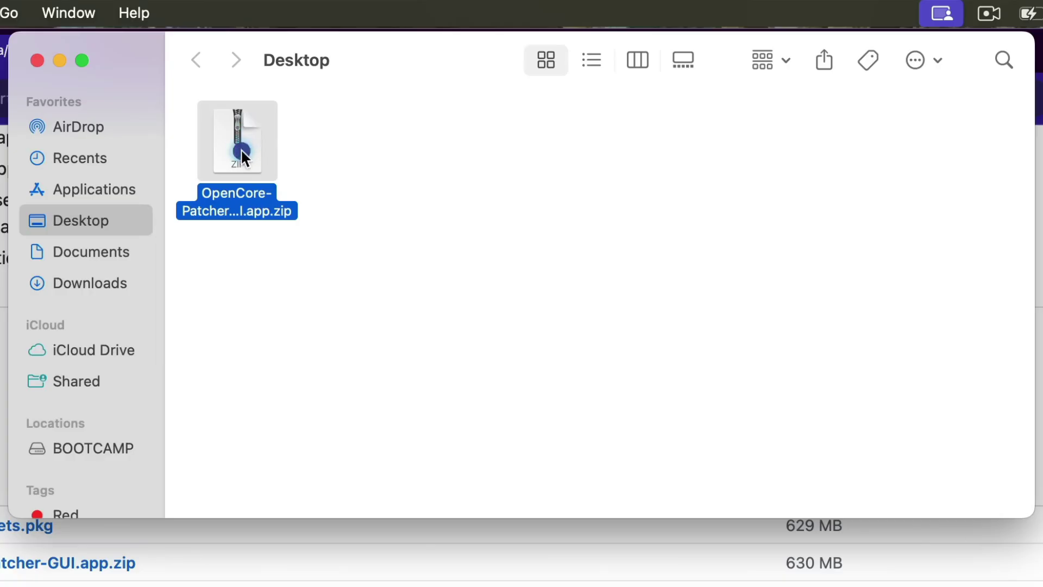
Step: Unzip the Desktop download and launch OpenCore-Patcher, authorising it with the admin password
double_click(241, 148)
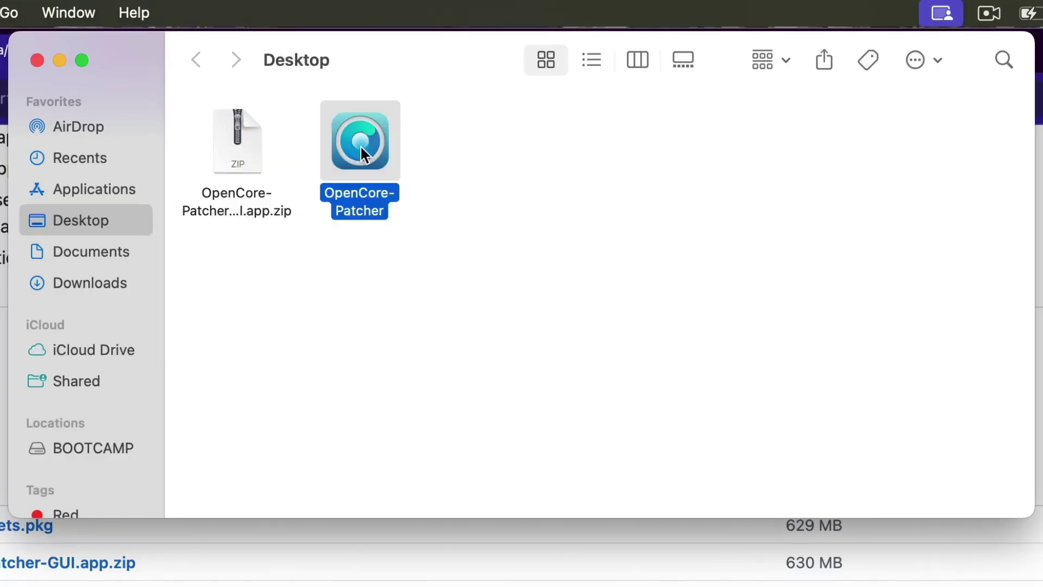
left_click(360, 145)
double_click(360, 145)
left_click(565, 435)
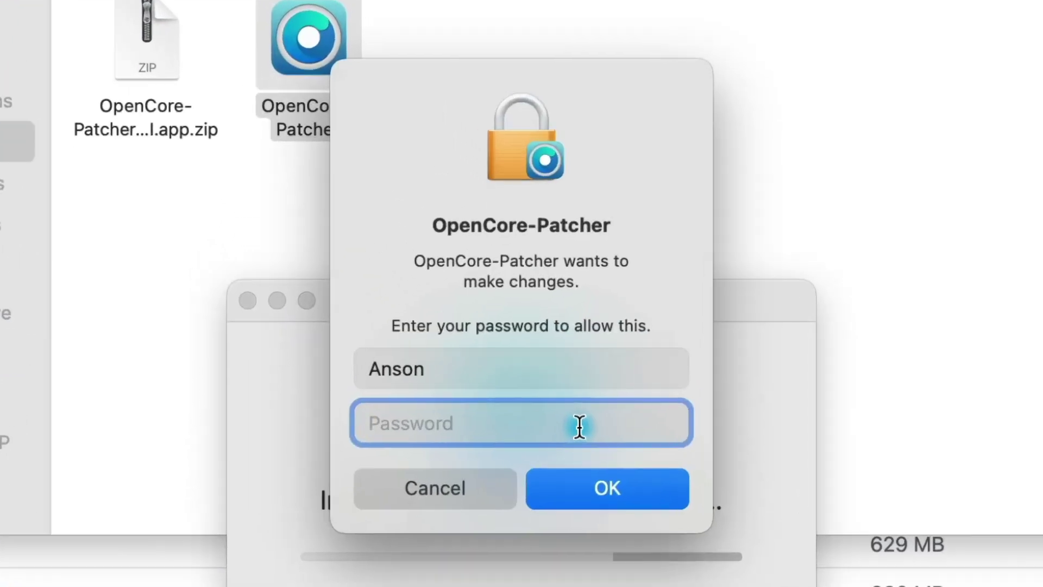
type("••••••••")
key("Return")
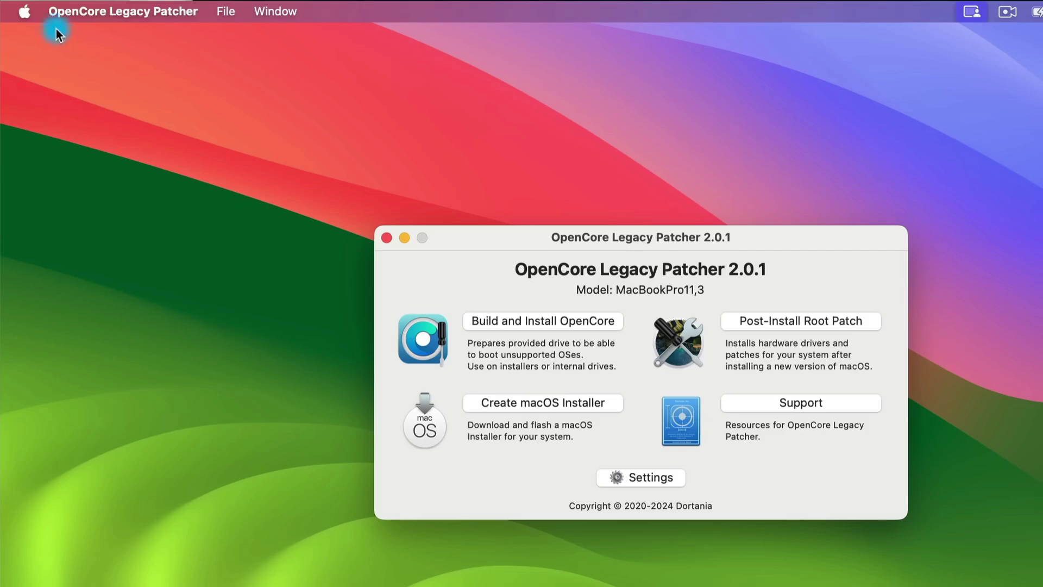
Step: Go to System Settings > General > Software Update
left_click(25, 11)
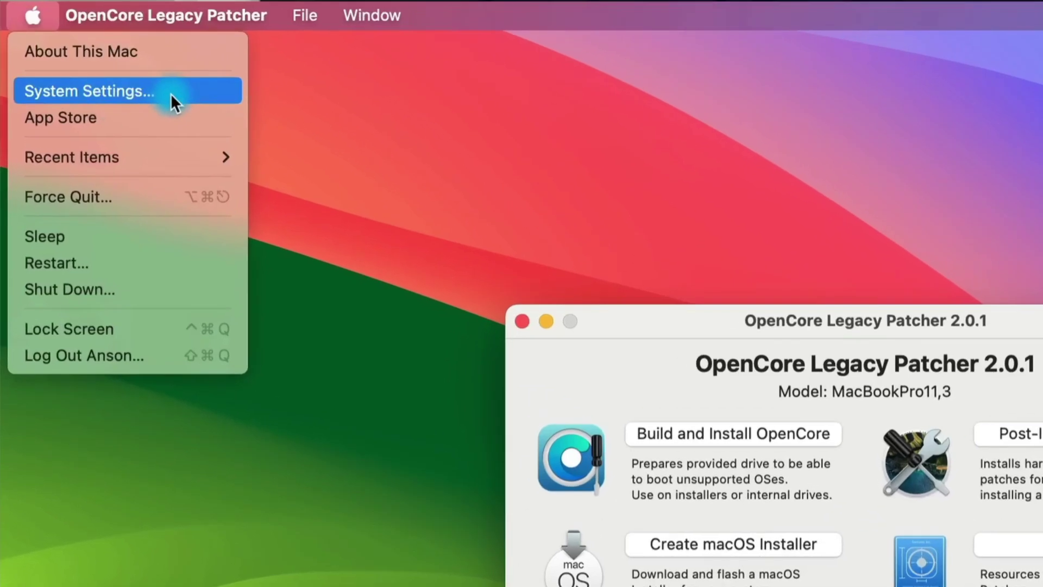
left_click(171, 93)
left_click(163, 501)
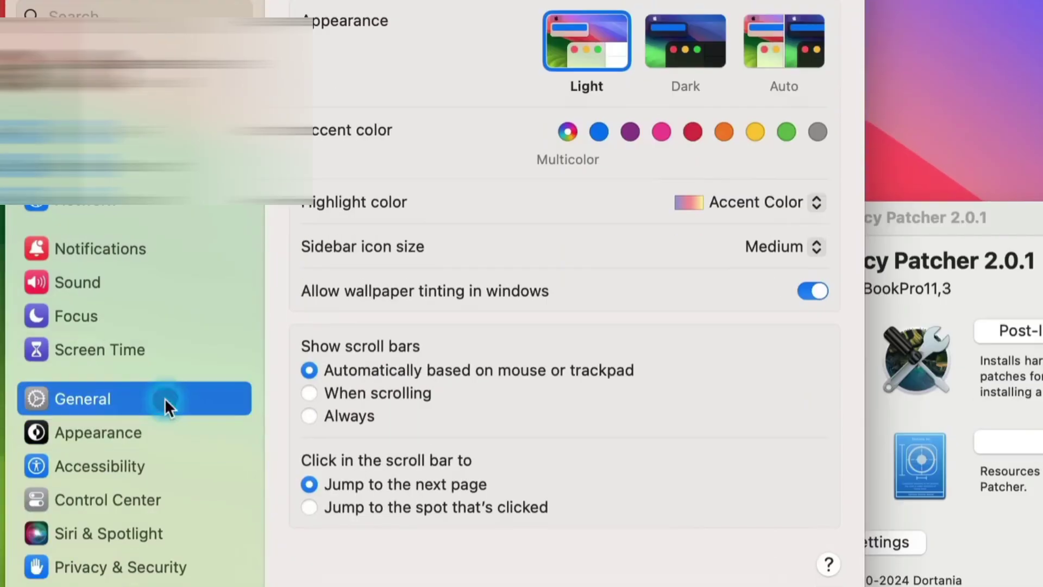
left_click(536, 70)
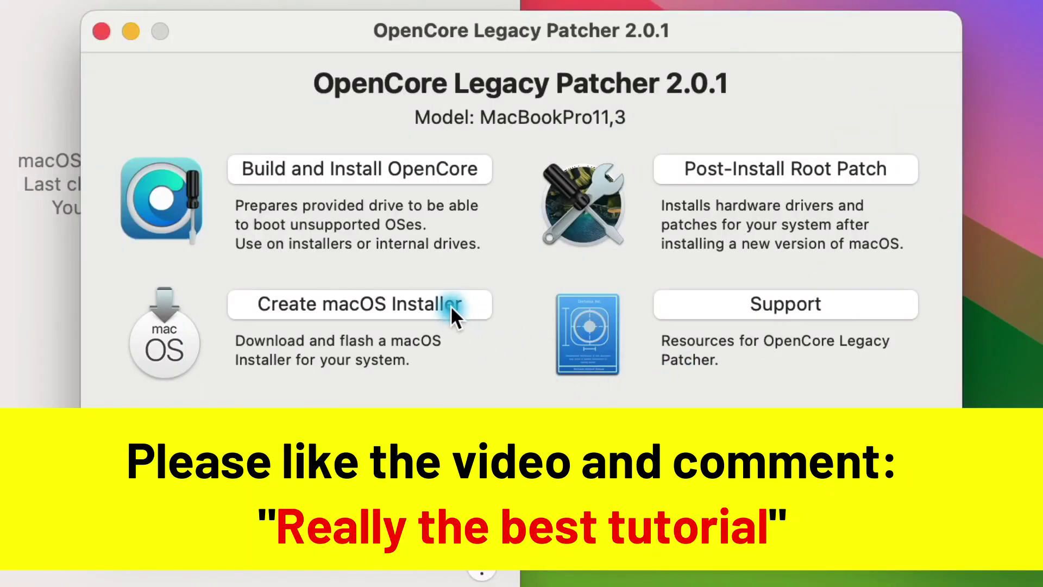
Step: Download the macOS Sequoia 15.0 installer through Create macOS Installer
left_click(452, 309)
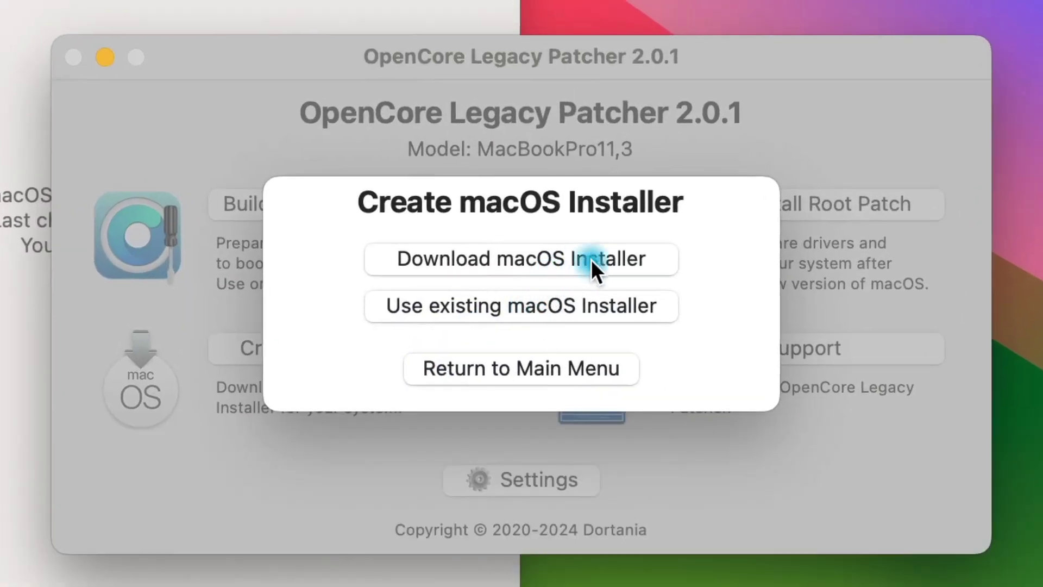
left_click(611, 259)
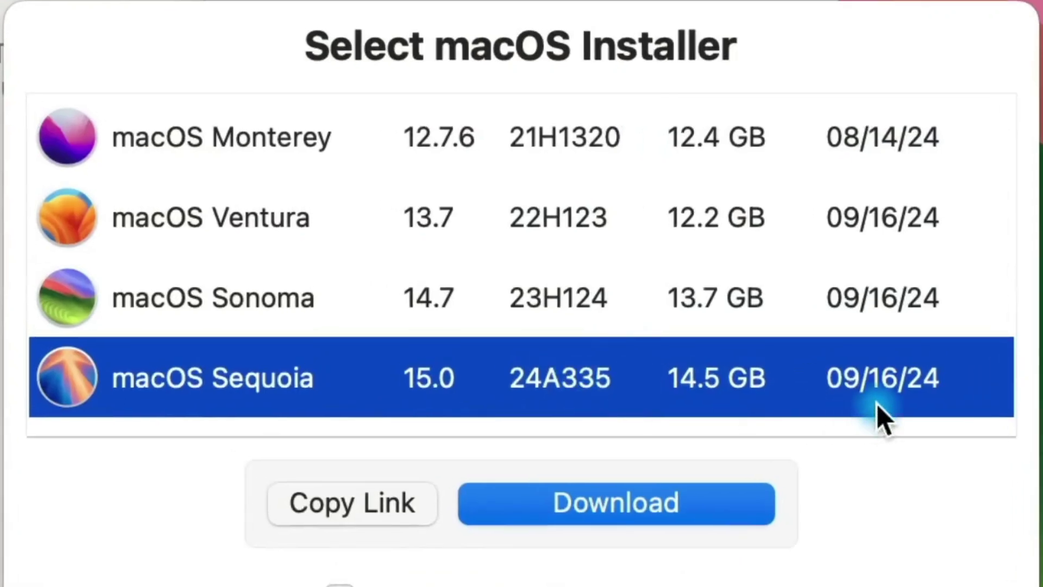
left_click(698, 507)
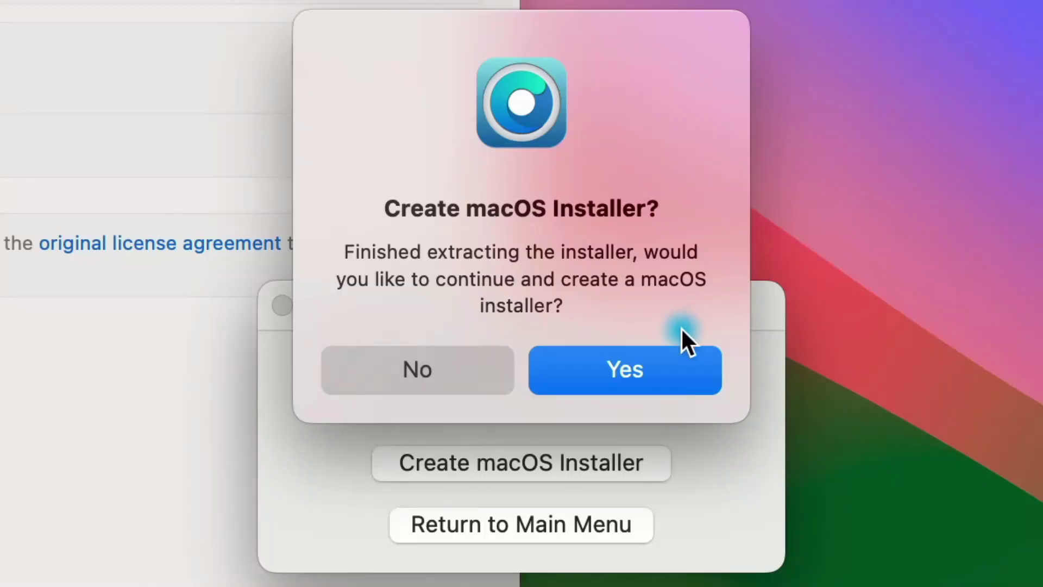
Step: Write the Sequoia 15.0 (24A335) installer to disk3 SanDisk Ultra, confirming the erase
left_click(618, 371)
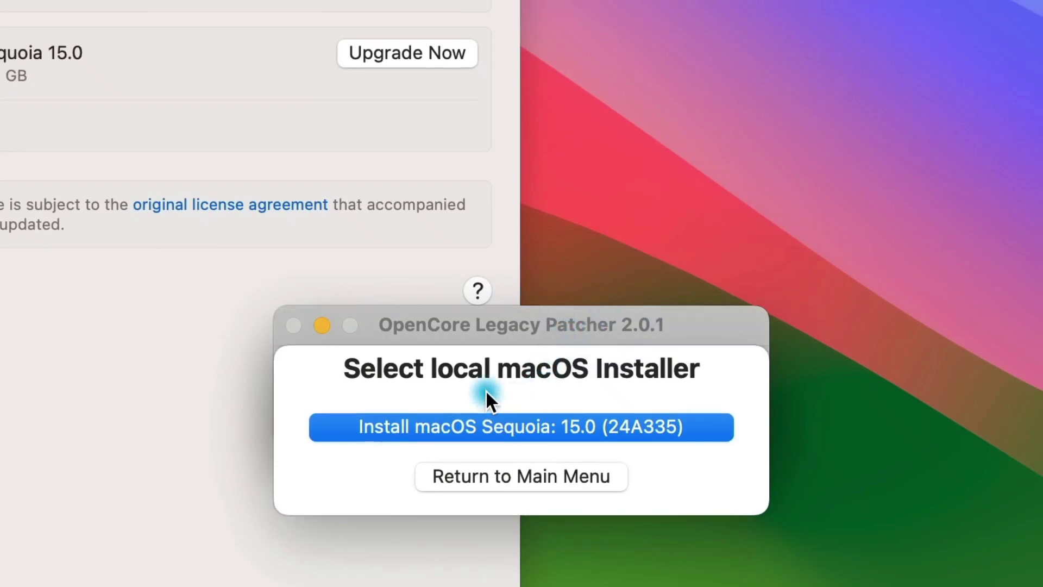
left_click(526, 424)
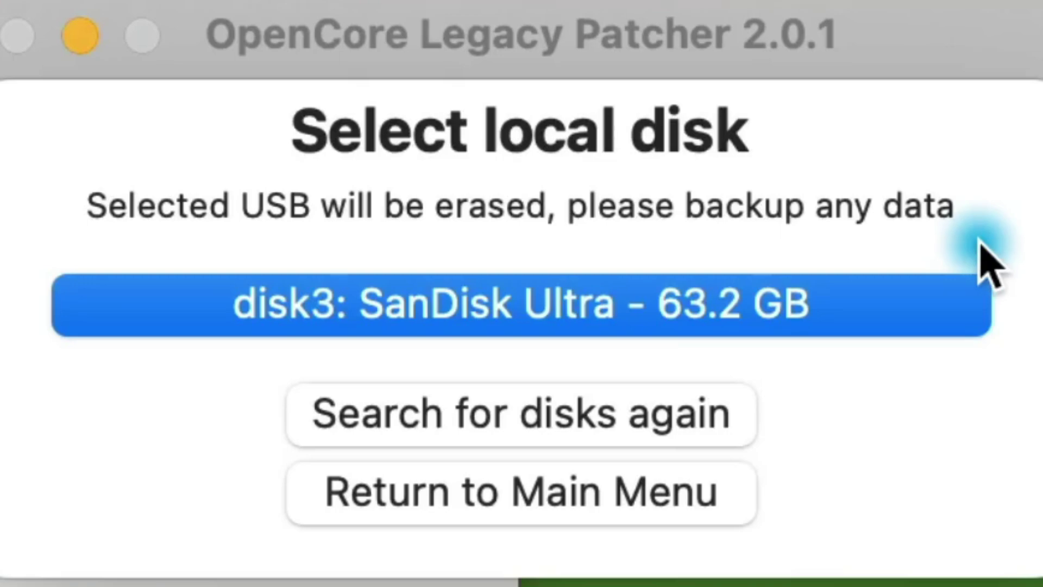
left_click(941, 299)
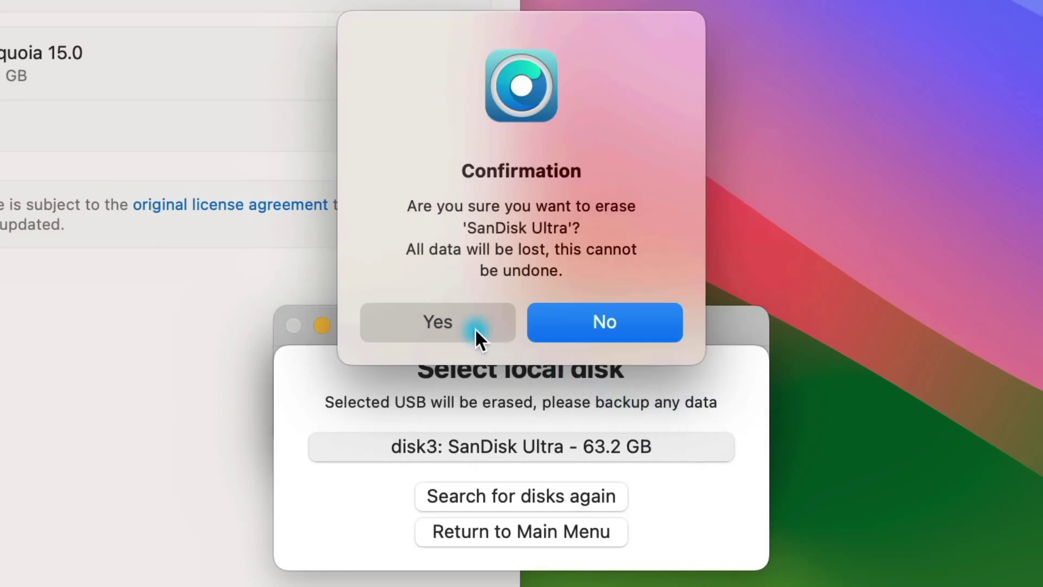
left_click(475, 327)
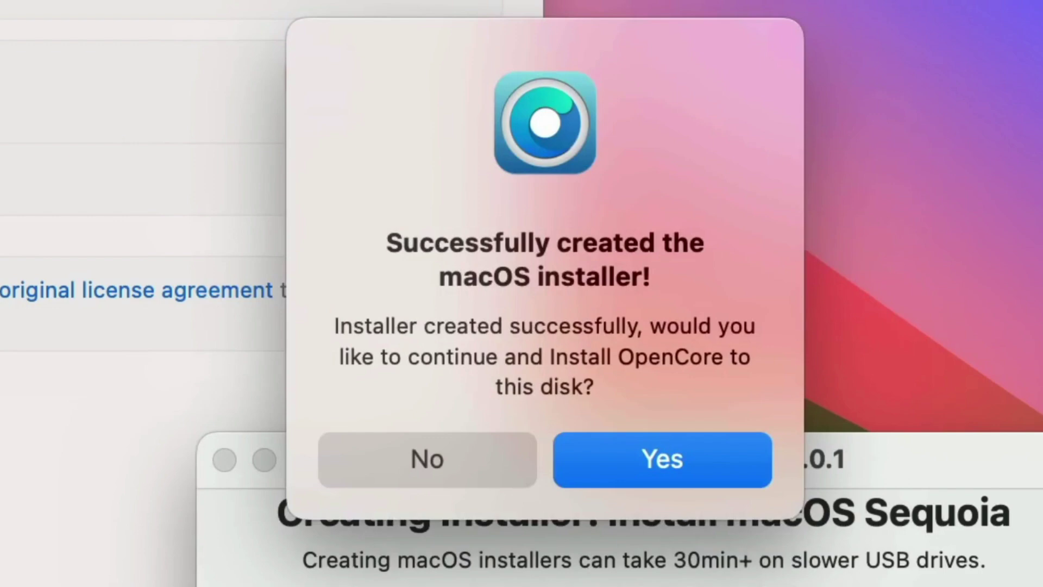
Step: Build OpenCore for the new USB installer and reach the Install to disk list
left_click(738, 444)
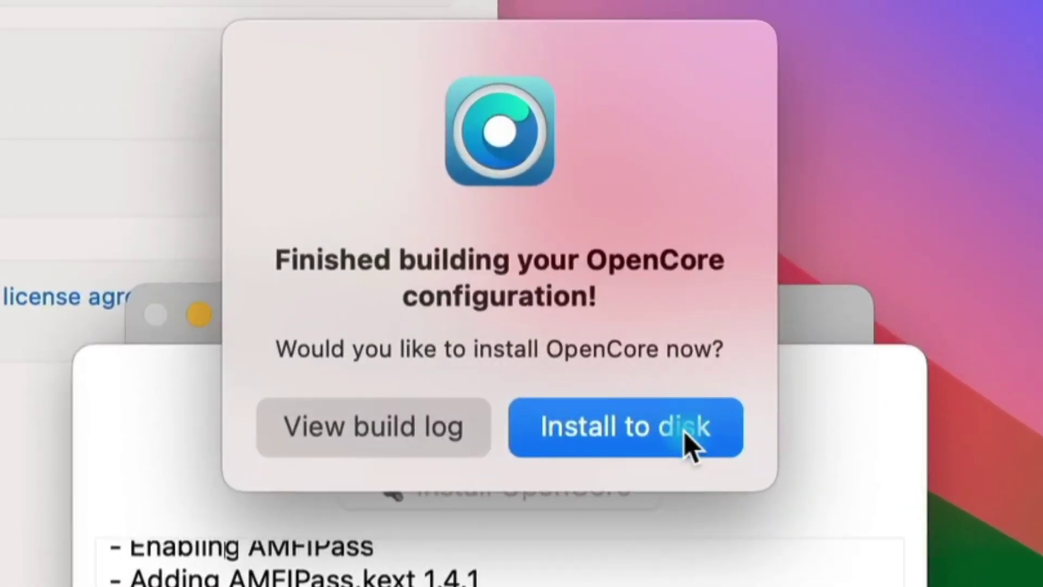
left_click(684, 432)
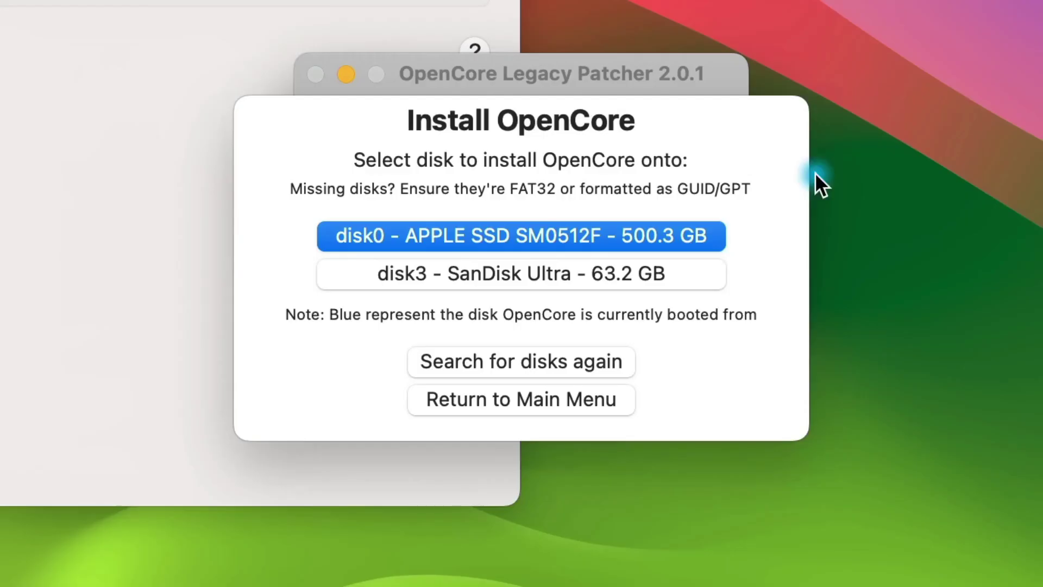
Step: Install OpenCore onto disk3s1, the SanDisk Ultra's EFI partition
left_click(705, 267)
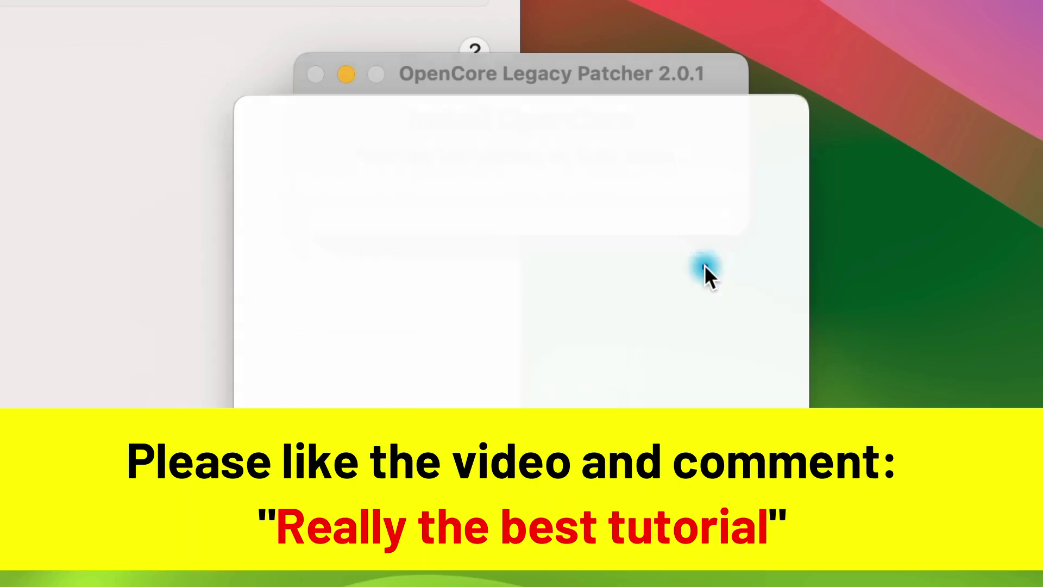
left_click(642, 184)
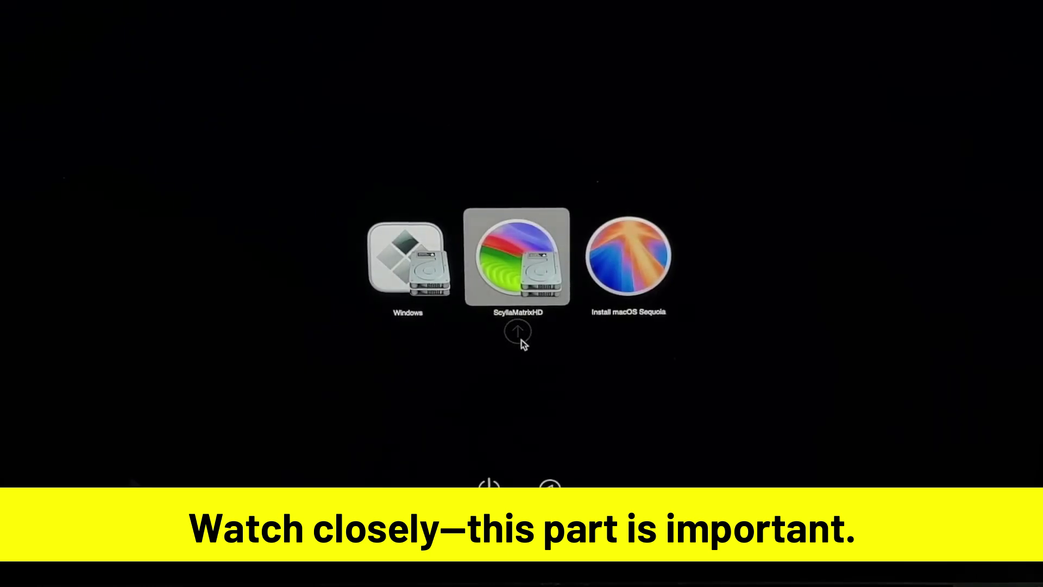
Step: Boot from Install macOS Sequoia in the boot picker
key("Right")
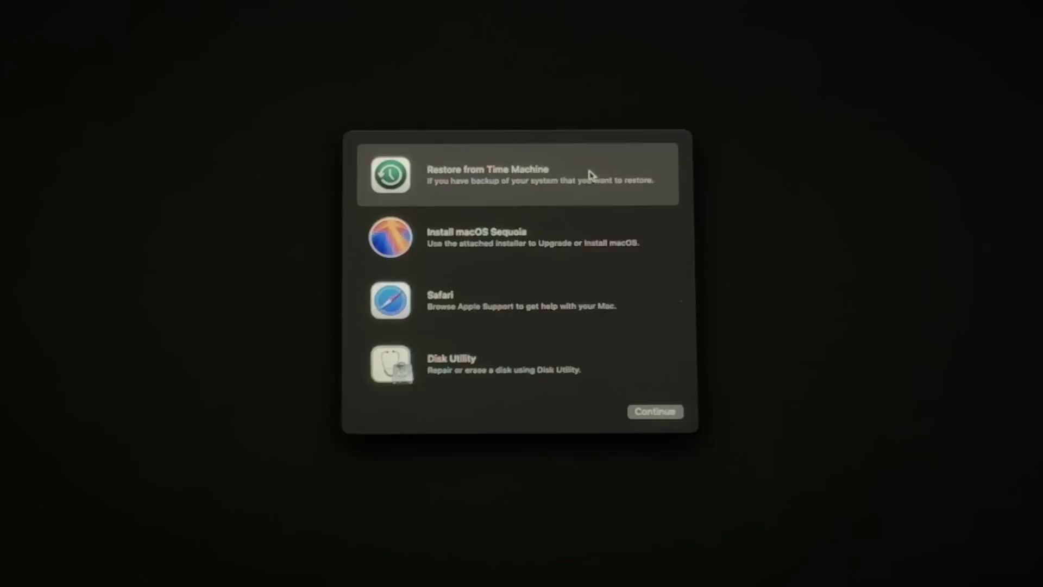
Step: Choose Install macOS Sequoia in the Recovery window and continue into the installer
left_click(605, 238)
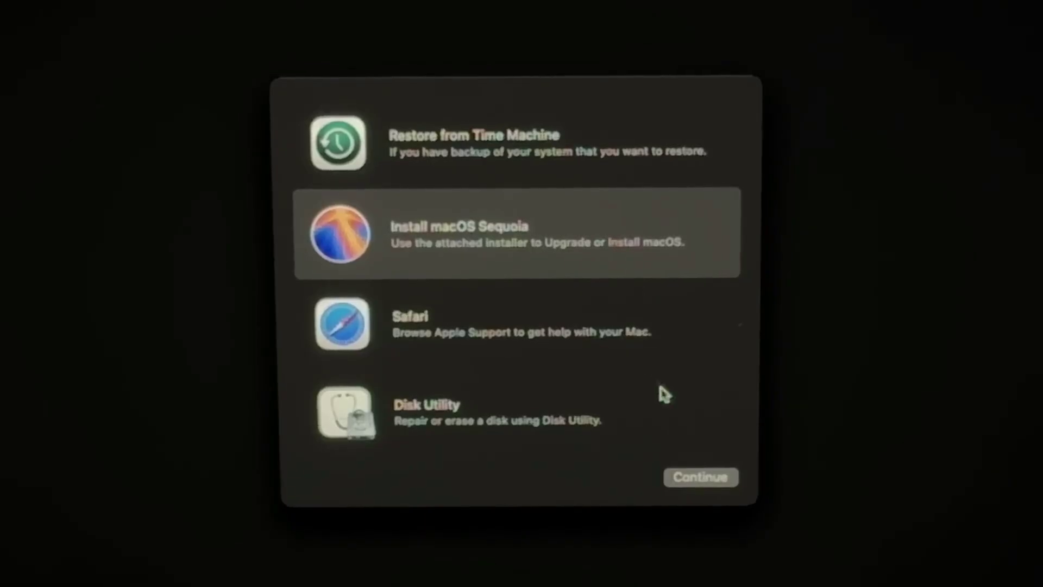
left_click(701, 478)
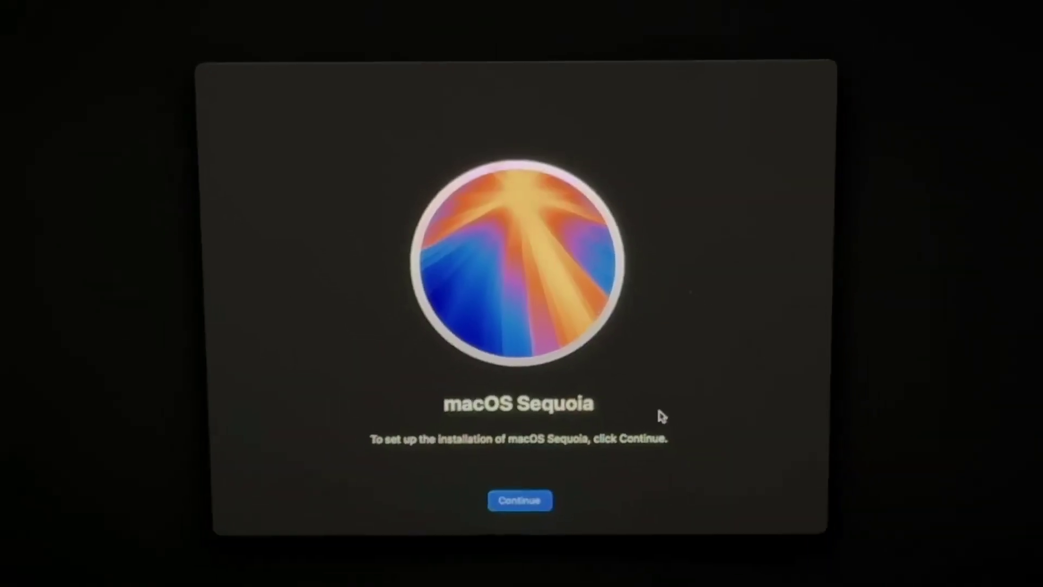
Step: Agree to the Sequoia software licence, pick ScyllaMatrixHD as destination, and start the installation
left_click(536, 498)
left_click(542, 496)
left_click(560, 356)
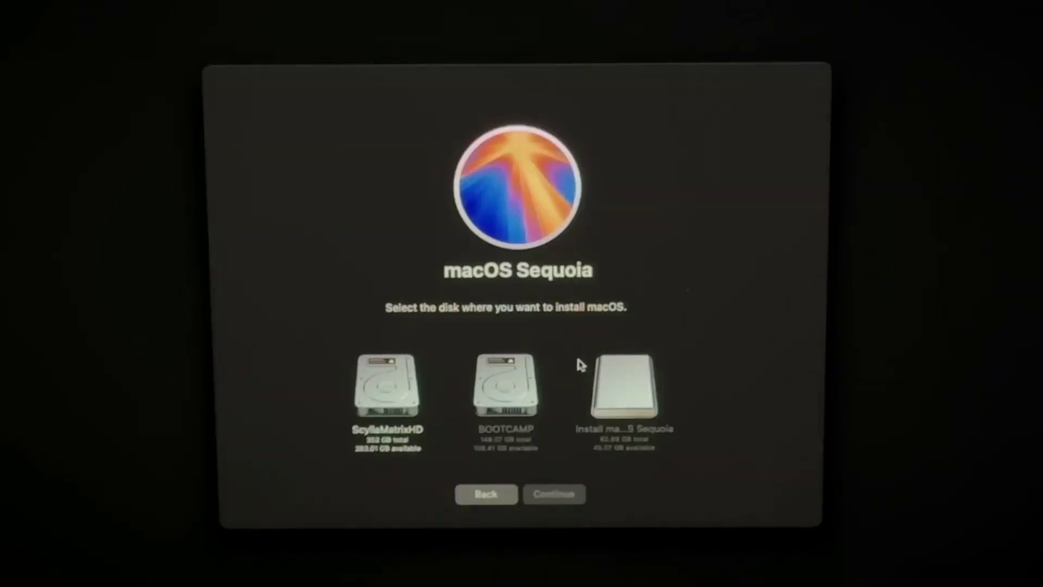
left_click(359, 392)
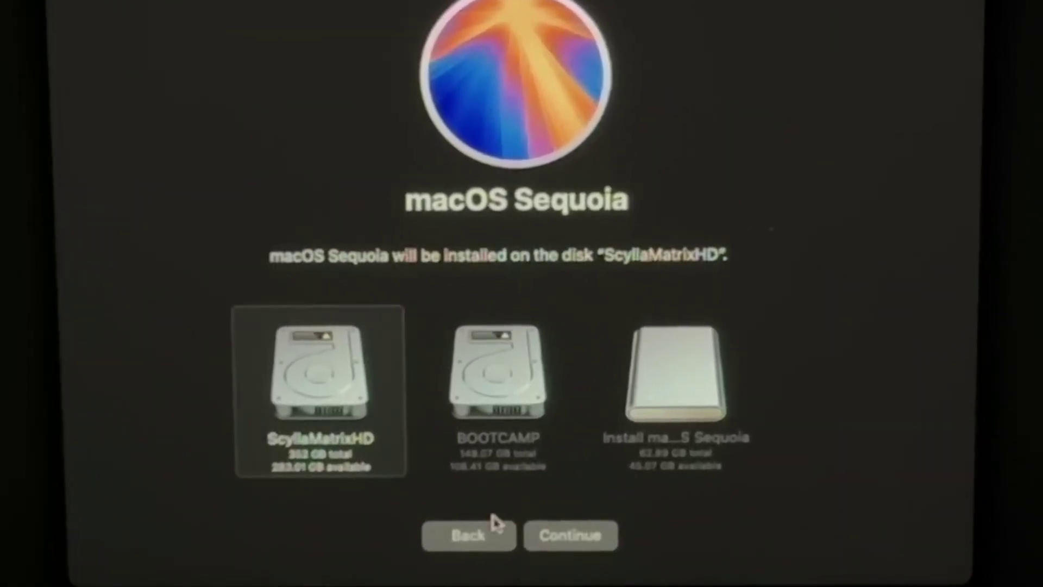
left_click(554, 545)
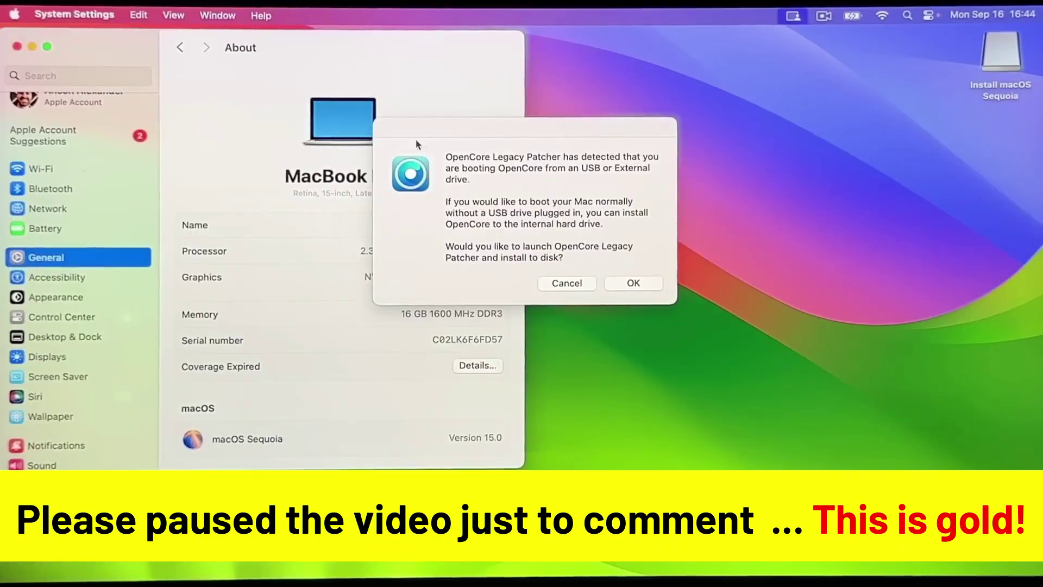
Step: Move the OpenCore notice aside and accept launching the patcher to build OpenCore for MacBookPro11,3
left_click_drag(415, 137, 641, 170)
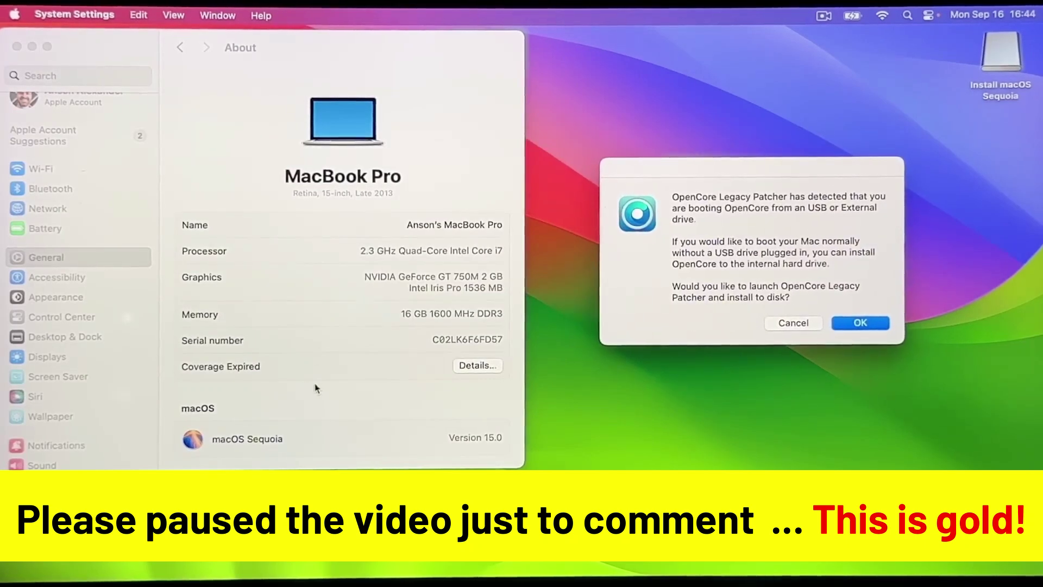
left_click(333, 392)
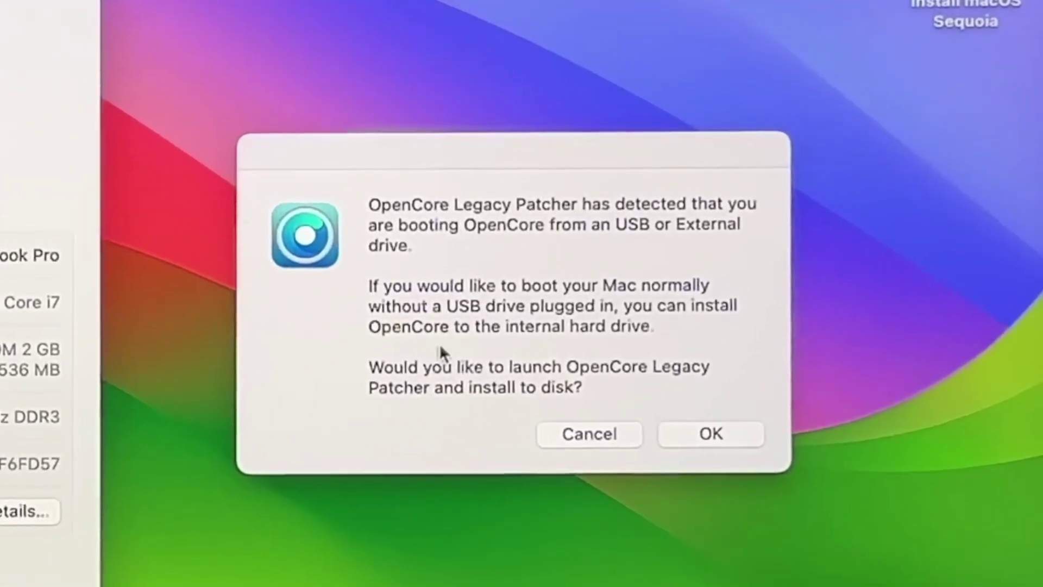
left_click(712, 439)
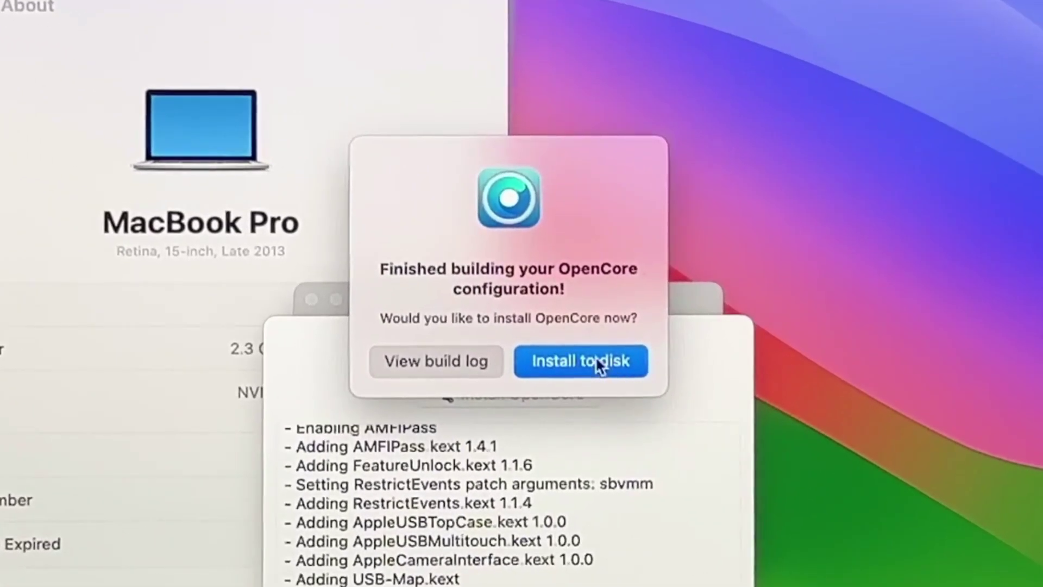
Step: Install the built OpenCore onto disk0 - APPLE SSD's EFI partition, disk0s1
left_click(595, 361)
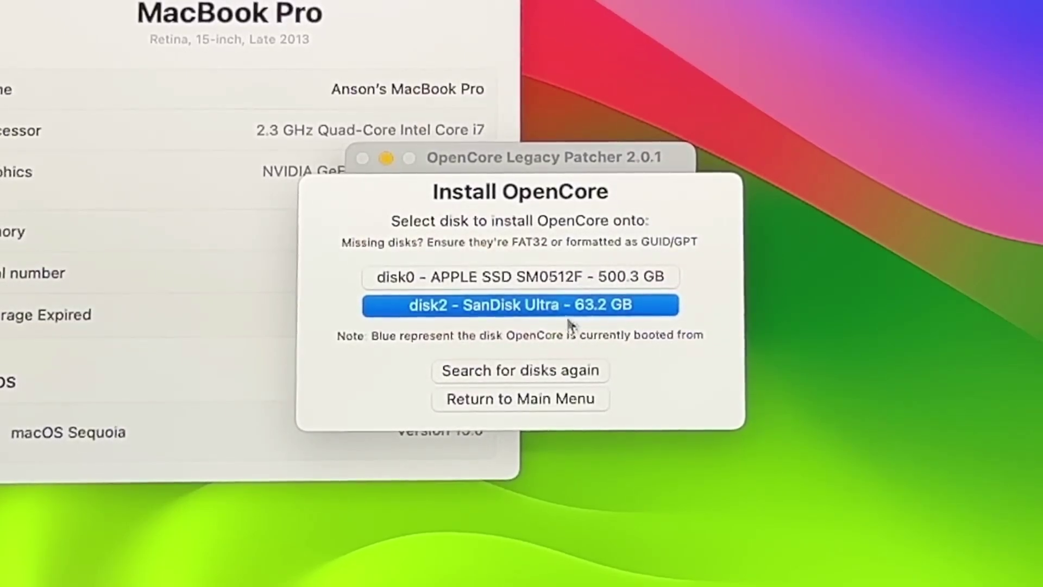
left_click(577, 274)
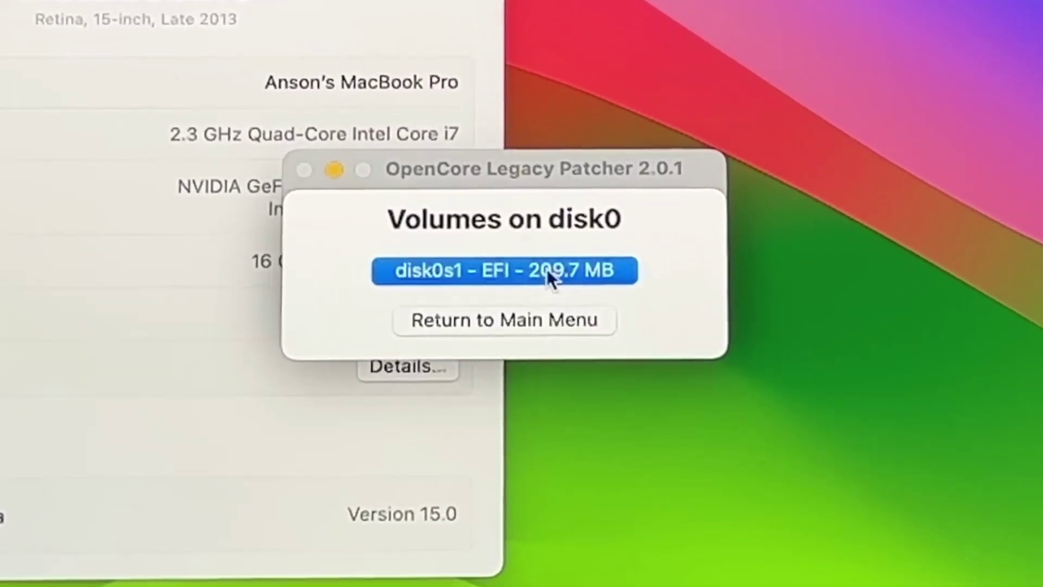
left_click(565, 242)
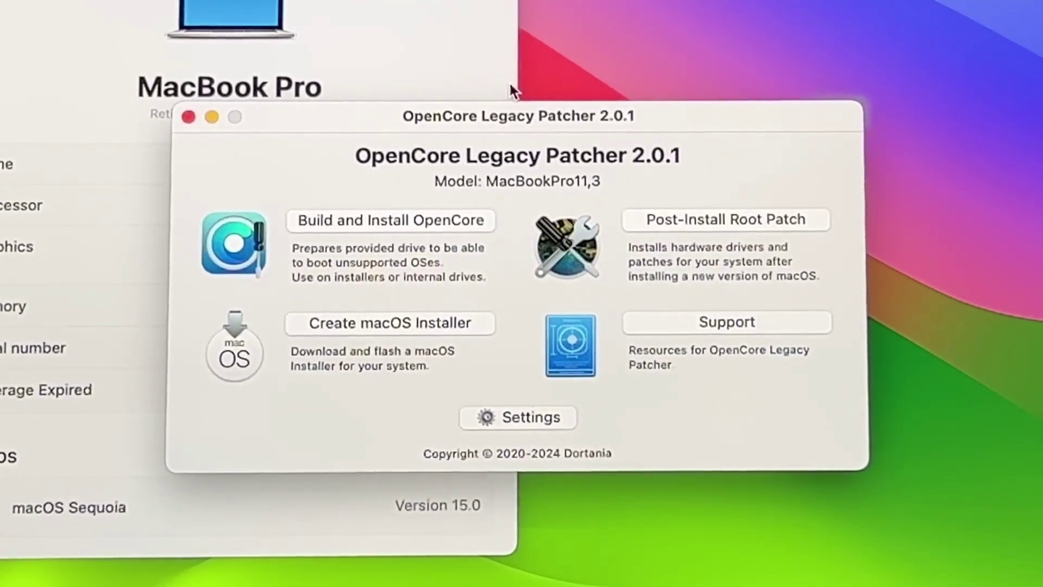
Step: Run Post-Install Root Patching for Haswell and Kepler graphics, then reboot to apply
left_click(743, 219)
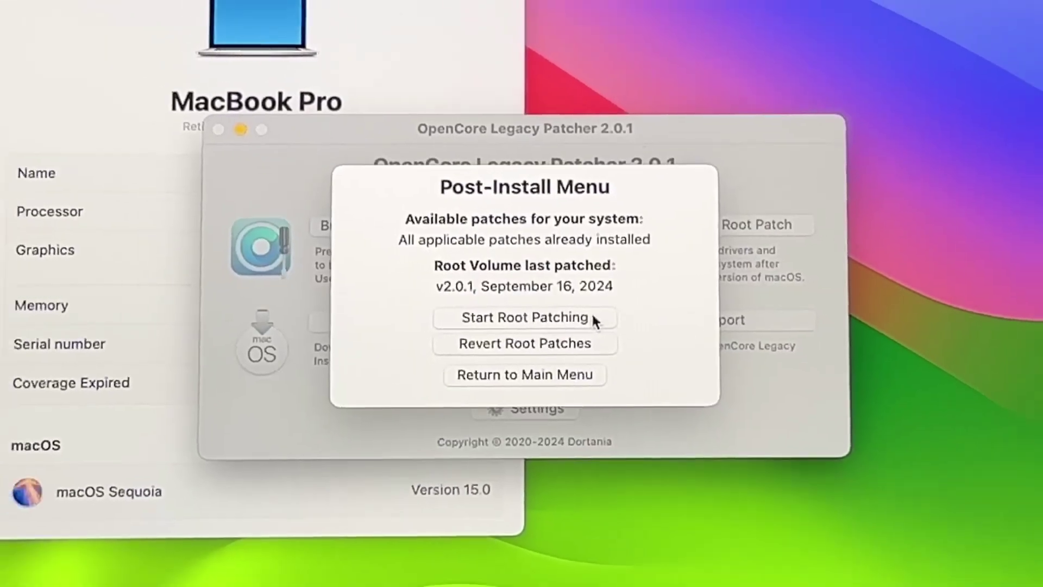
left_click(593, 316)
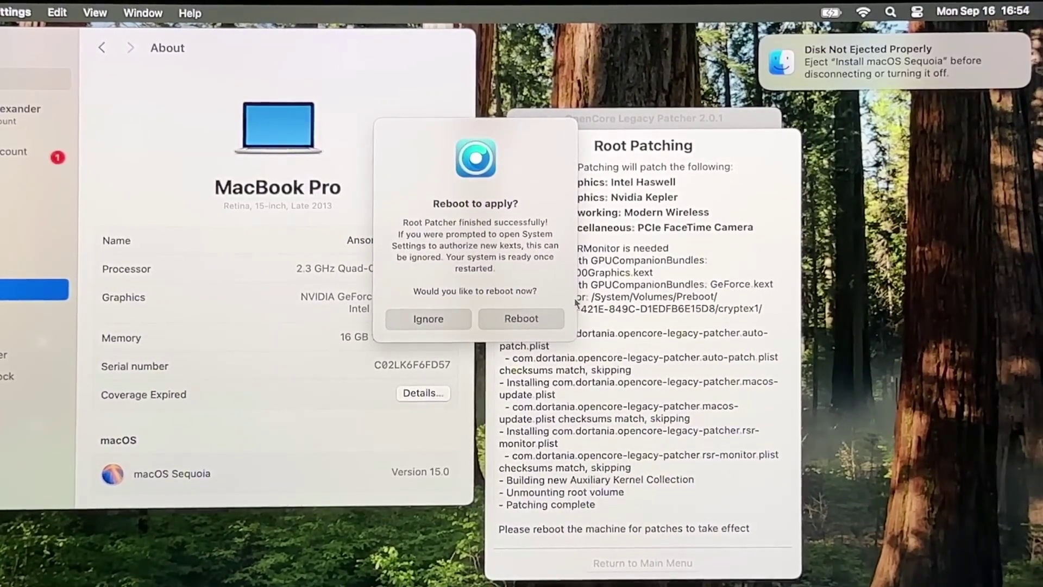
left_click(533, 322)
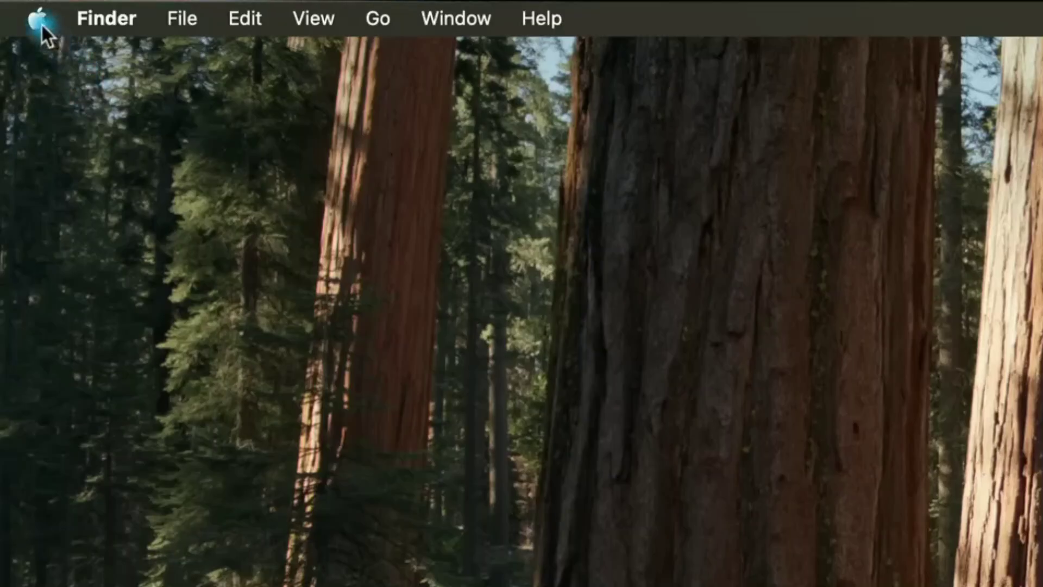
Step: Open About This Mac from the Apple menu to view the macOS Sequoia 15.0 summary
left_click(43, 26)
left_click(217, 55)
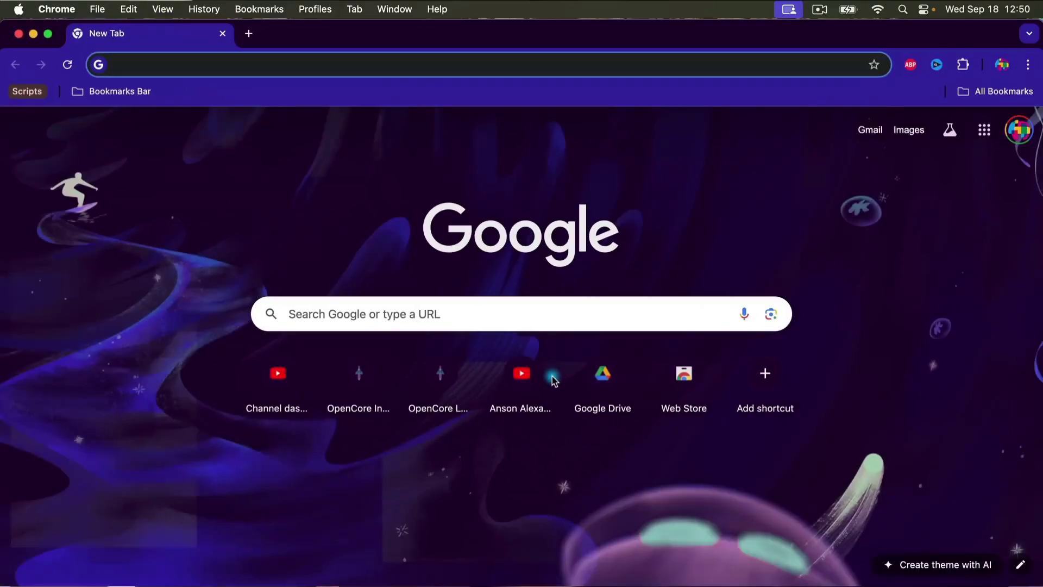
Step: Load the OpenCore Install Guide in Chrome and view the Control Center screen mirroring options
type("https://dortania.github.io/OpenCore-Install-Guide/")
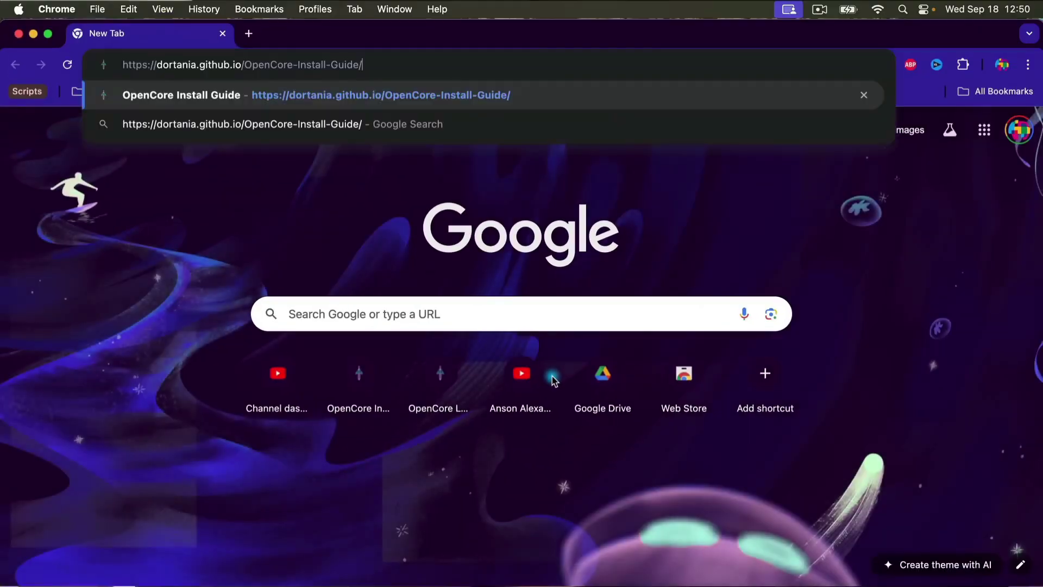
key("Return")
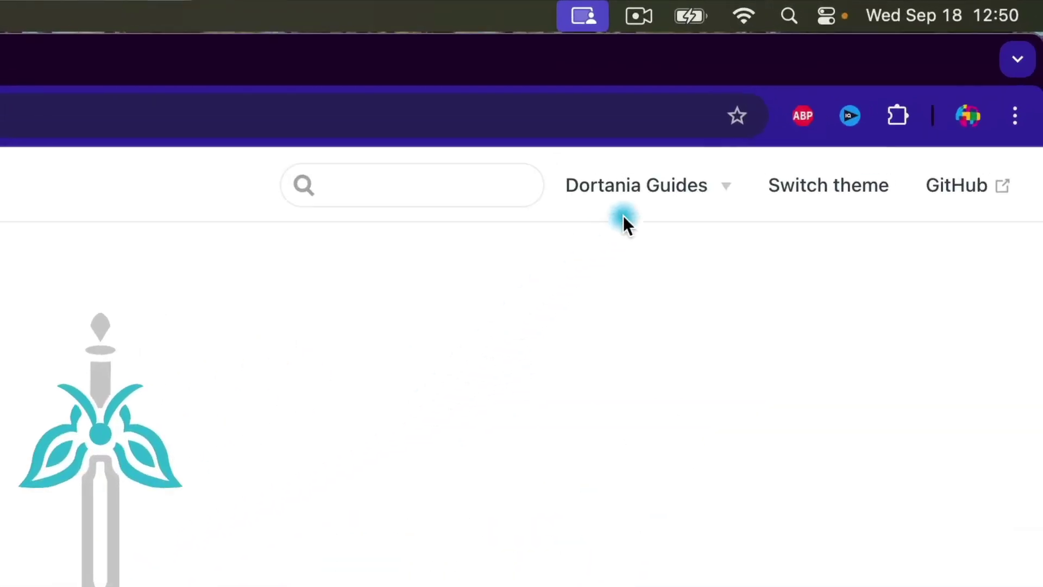
left_click(822, 16)
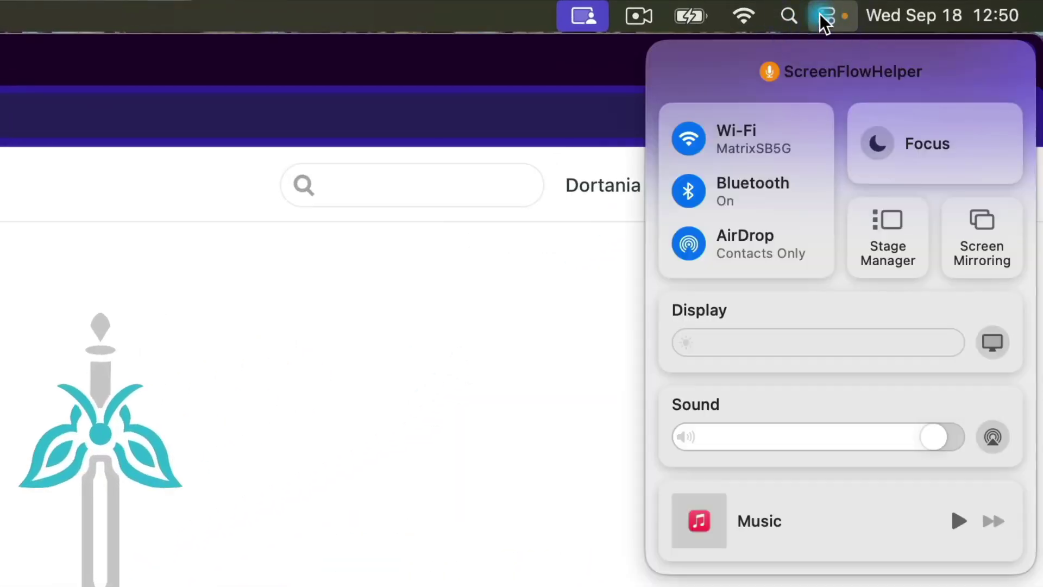
left_click(967, 246)
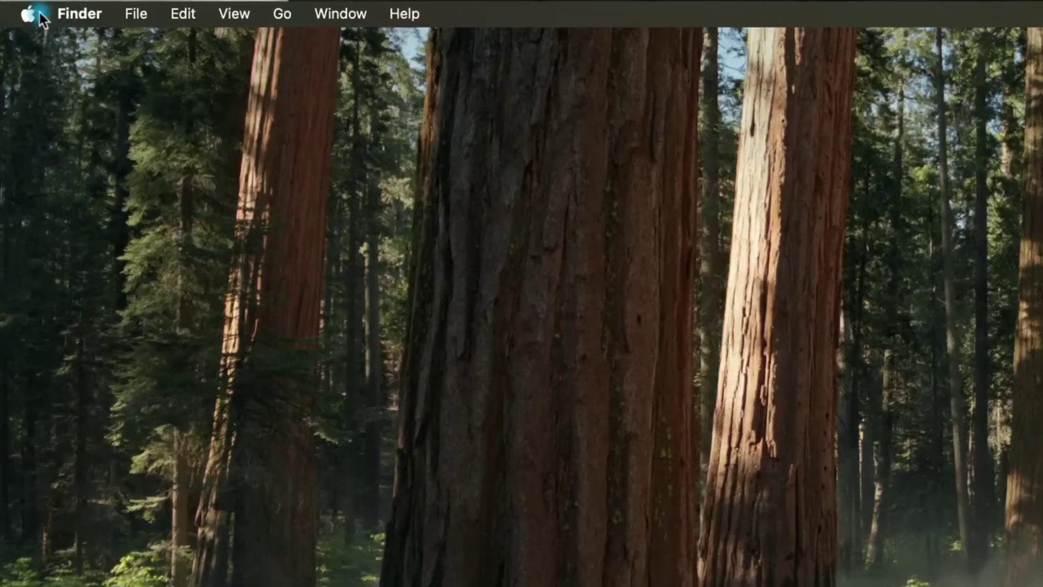
Step: Check Software Update in System Settings, confirming macOS Sequoia 15.0 (24A335) is up to date
left_click(40, 12)
left_click(65, 79)
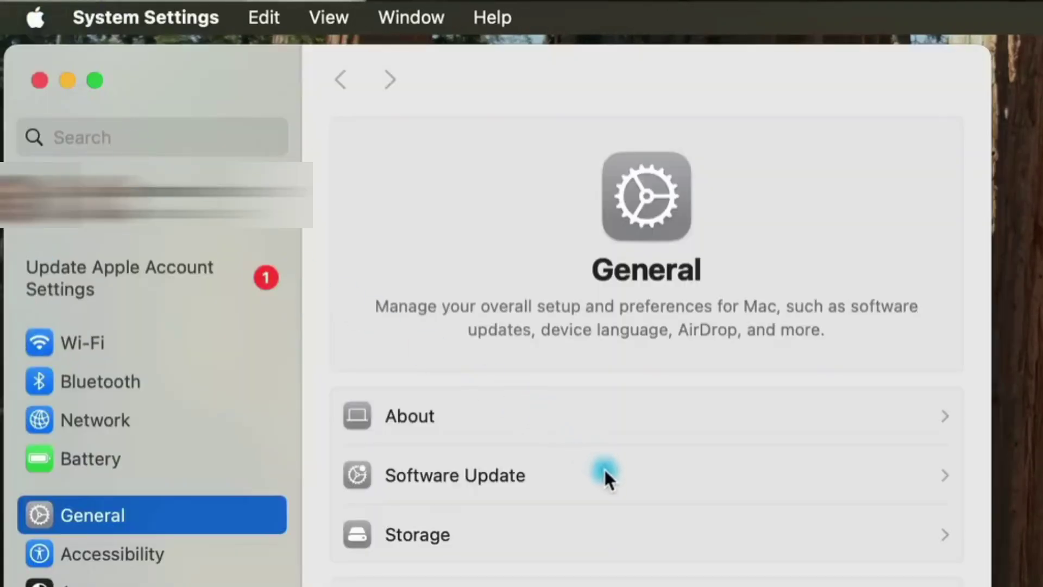
left_click(605, 471)
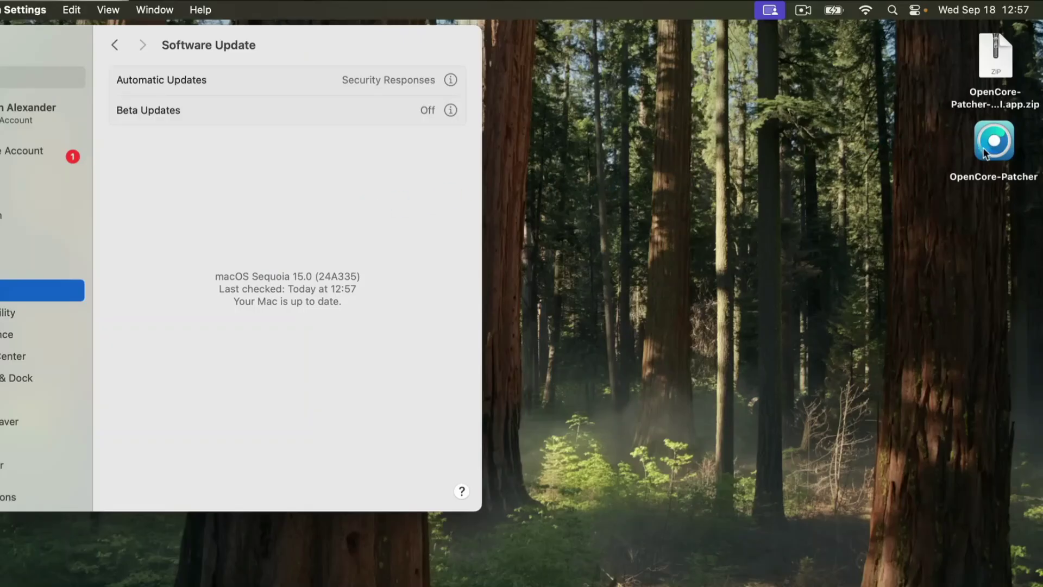
Step: Launch OpenCore-Patcher from the desktop icon and check the Post-Install Root Patch status
double_click(985, 148)
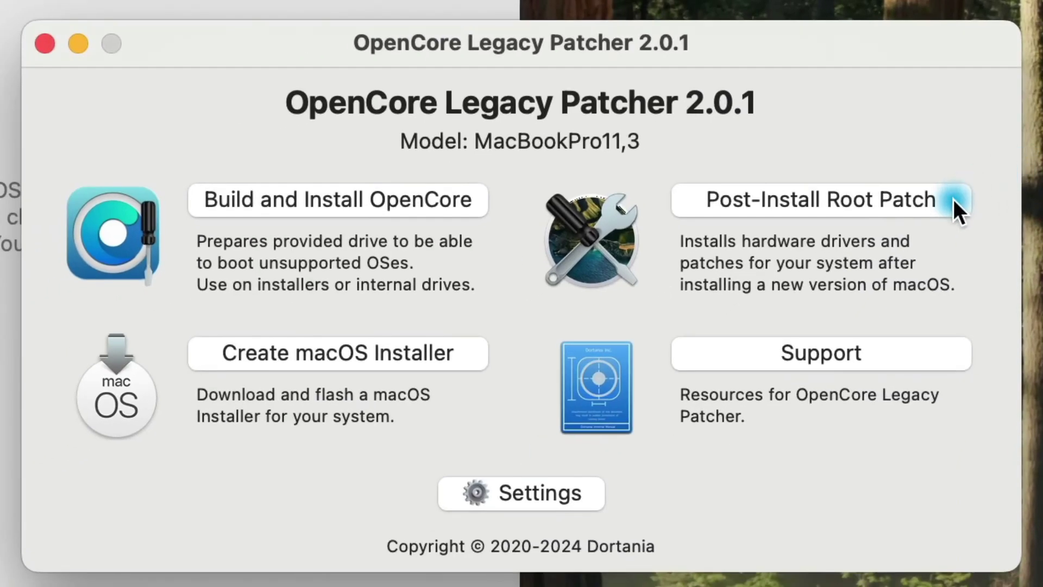
left_click(953, 199)
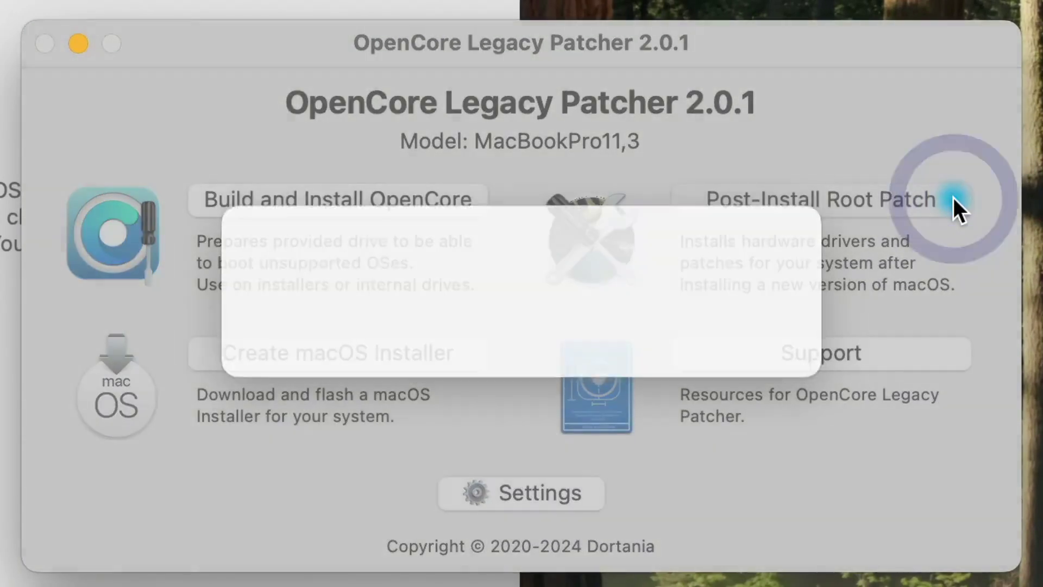